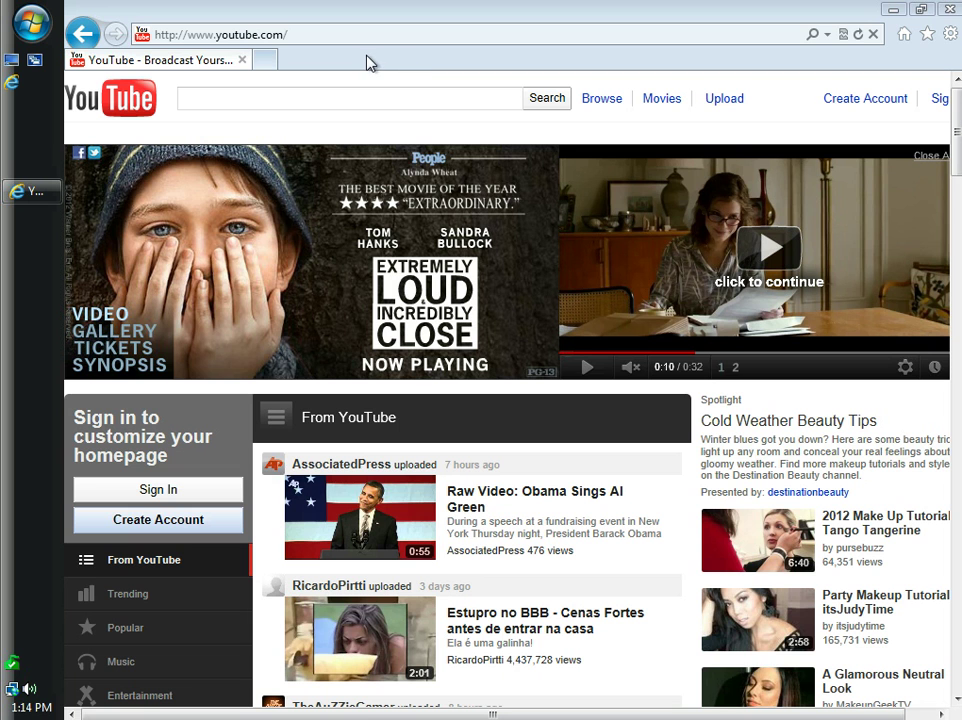
Load Yahoo! in a new tab and move the second Yahoo! window into view
left_click(266, 62)
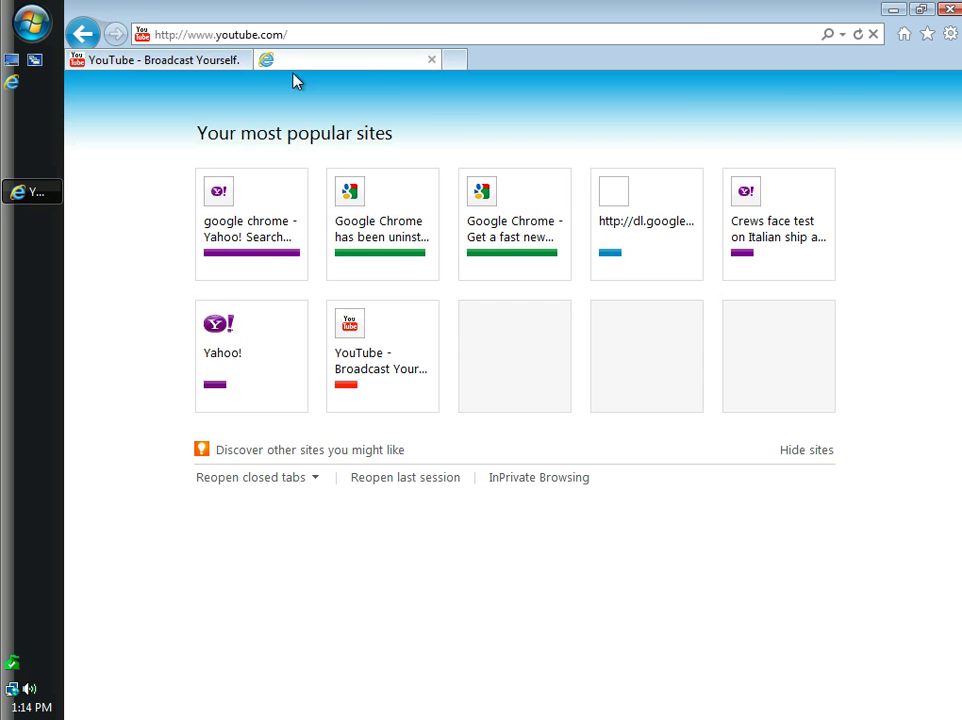
left_click(904, 35)
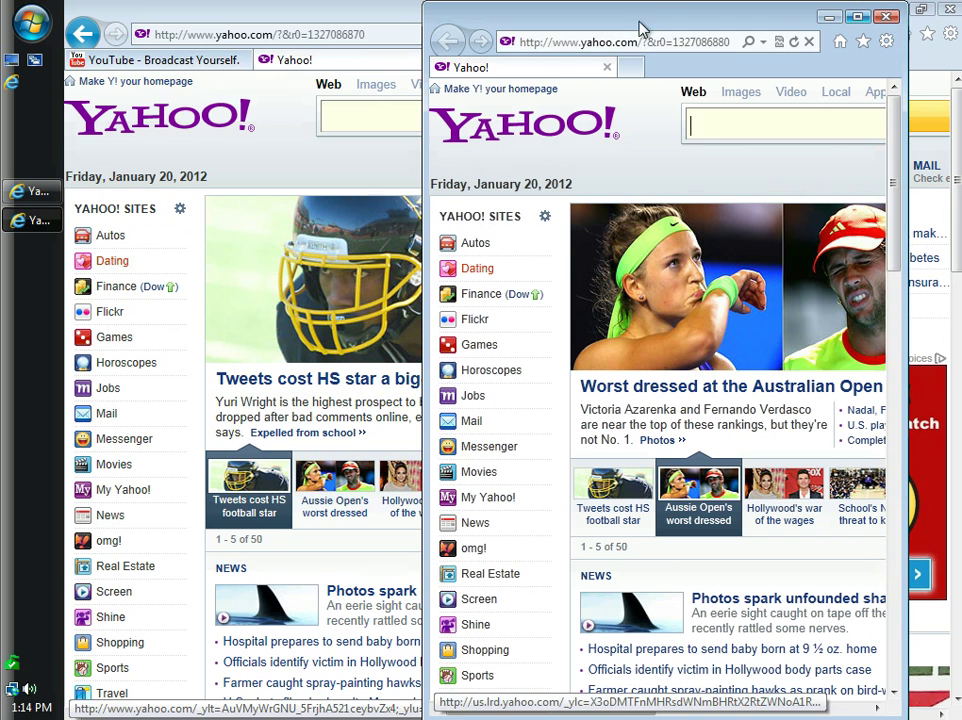
left_click_drag(730, 26, 453, 165)
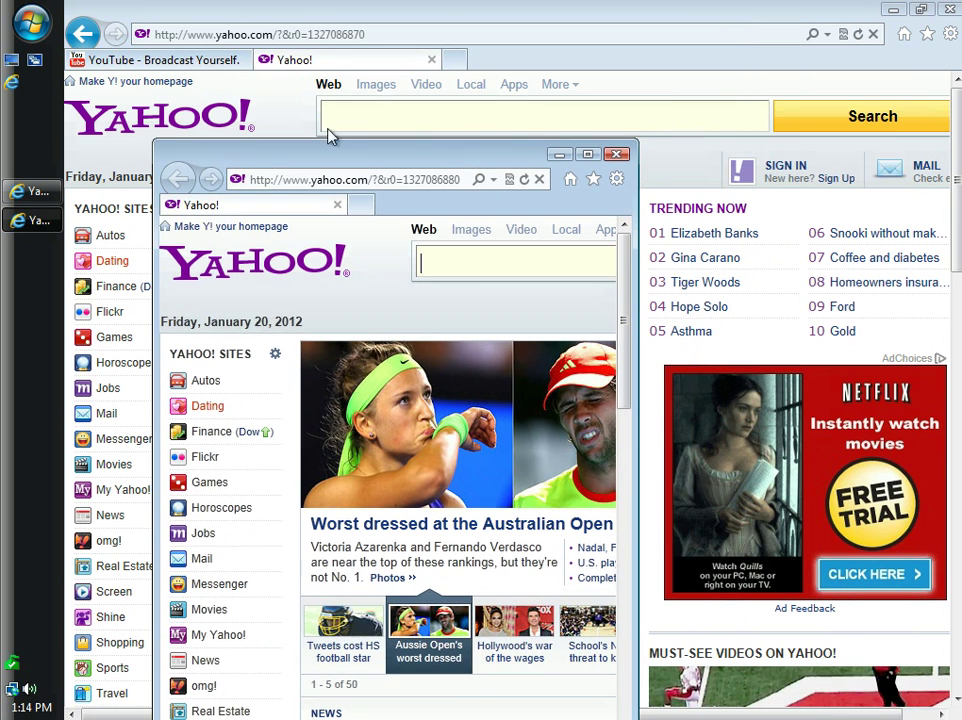
Maximize the Yahoo window, search 'google chrome', and start the Chrome download from the result
left_click(587, 154)
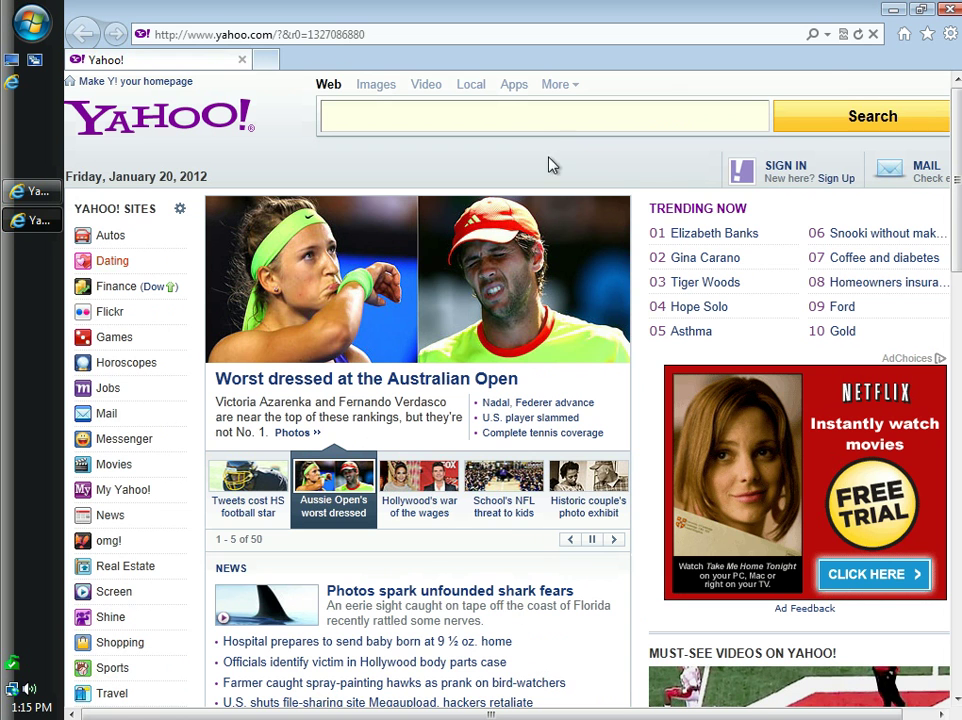
left_click(511, 120)
type("google cho")
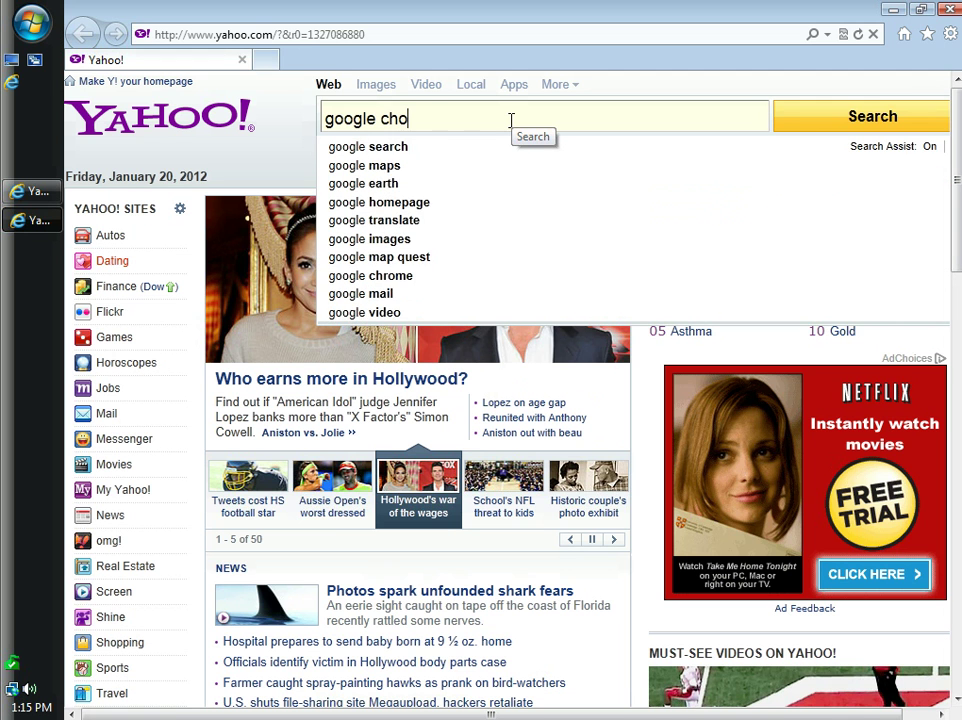
key("BackSpace")
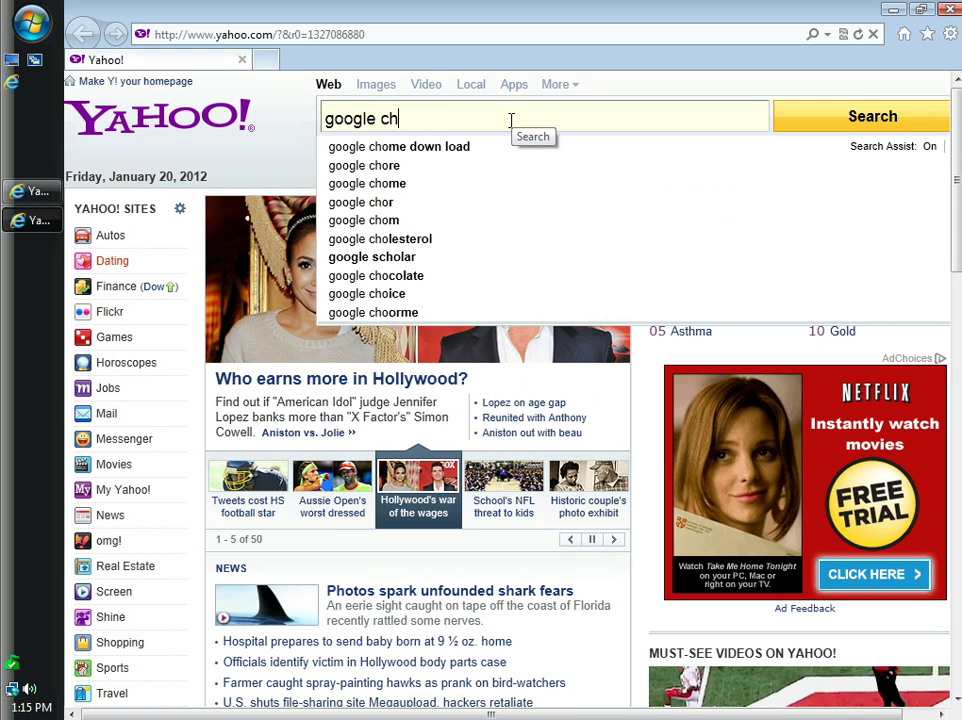
type("rome")
key("Return")
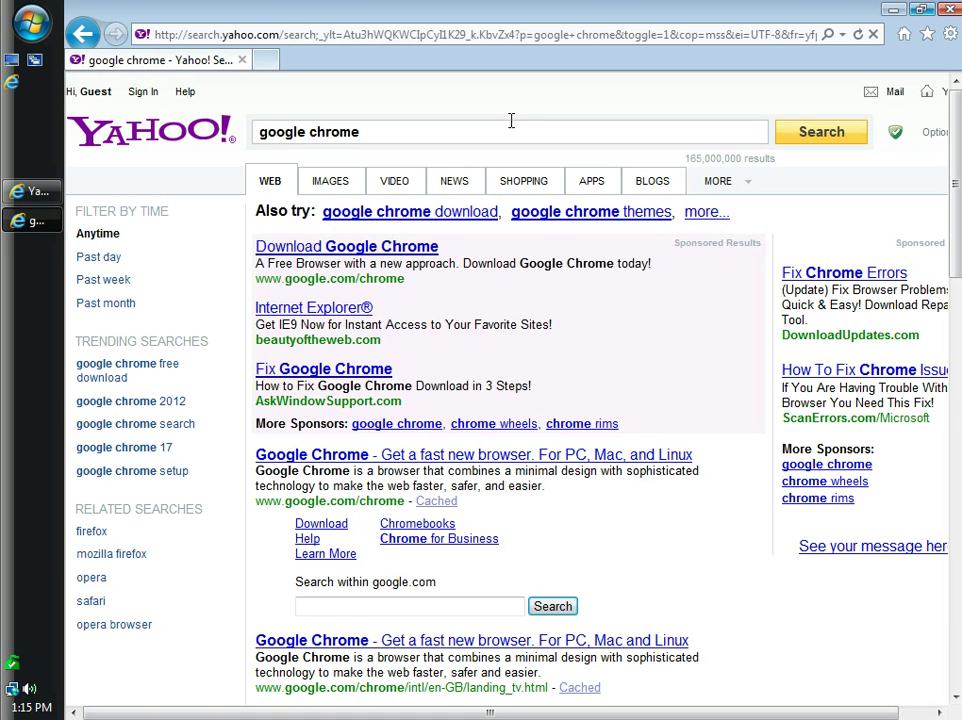
left_click(353, 255)
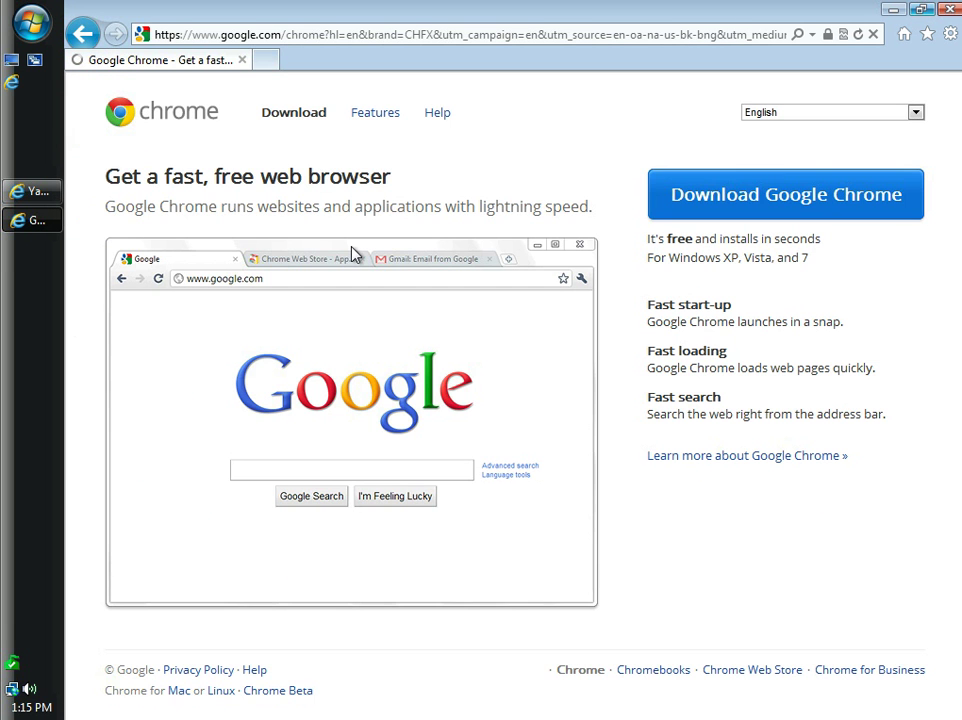
left_click(831, 207)
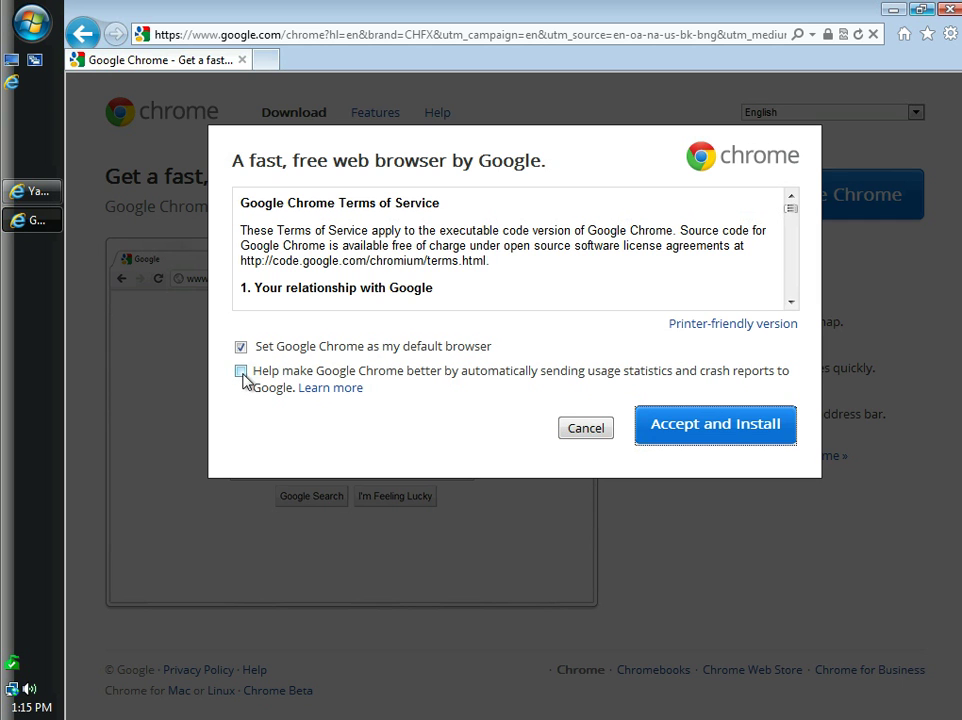
Accept the Chrome Terms of Service and begin the installation
left_click(728, 430)
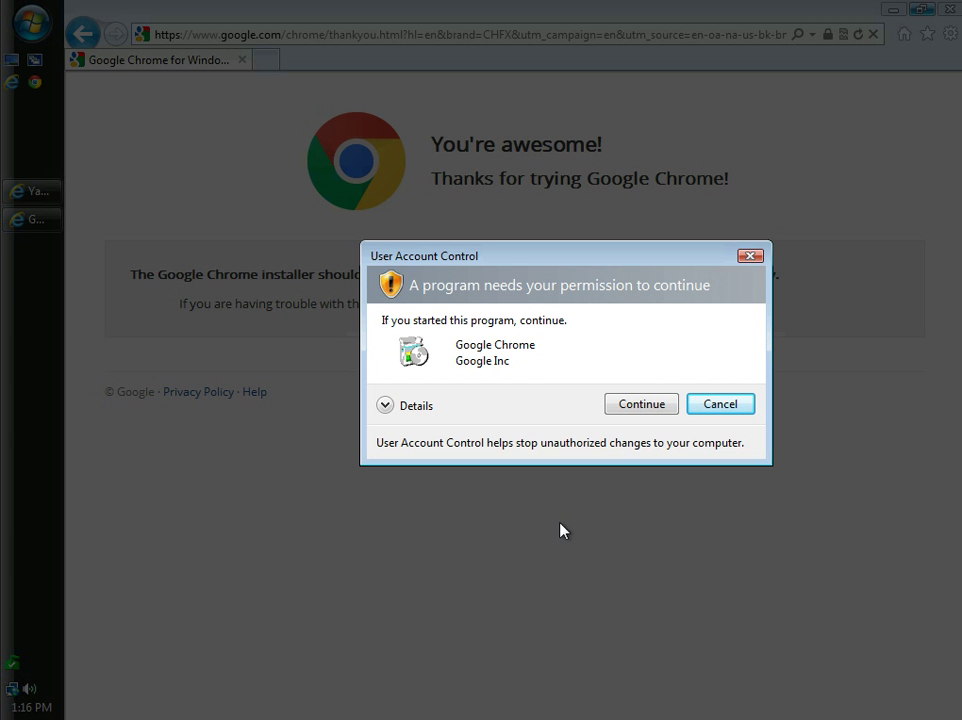
Allow the Chrome installer in the UAC prompt, then bring up Chrome's Options from the wrench menu
left_click(638, 406)
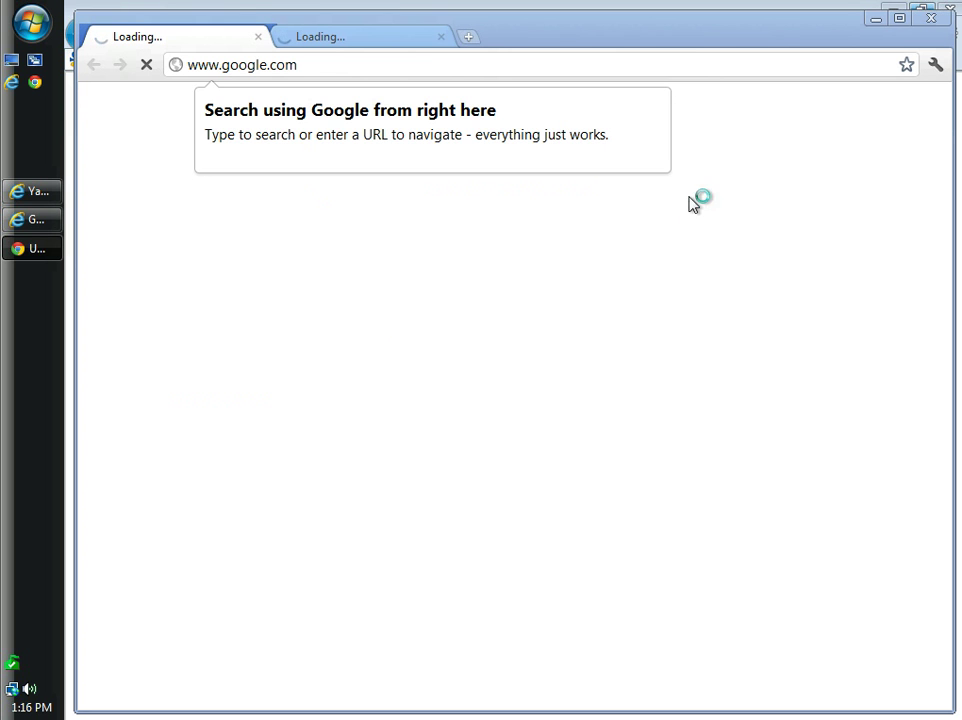
left_click(937, 66)
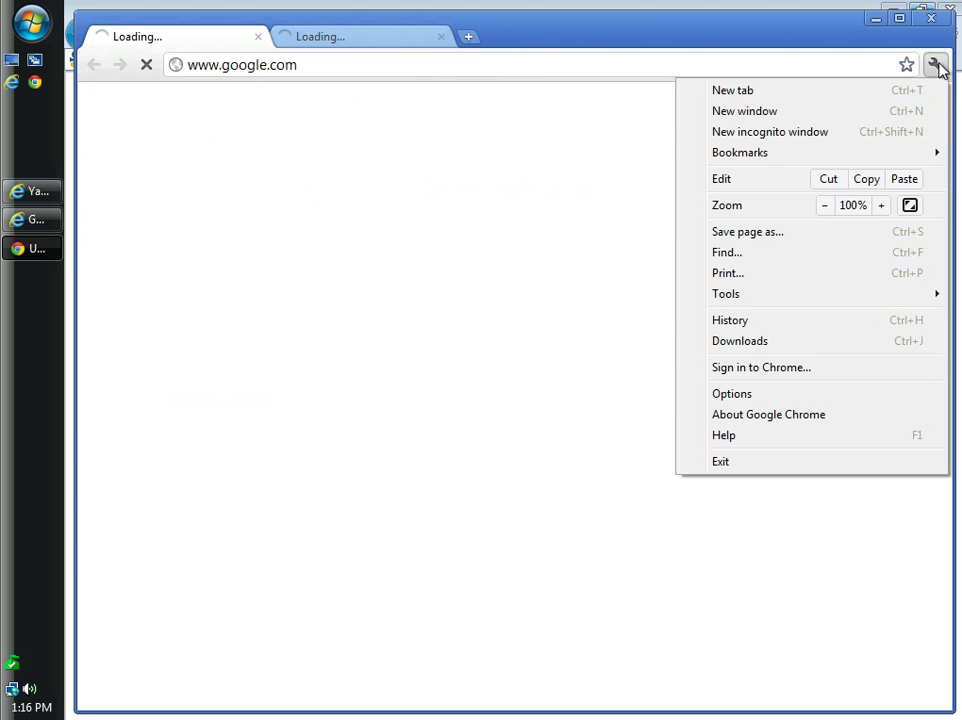
left_click(736, 396)
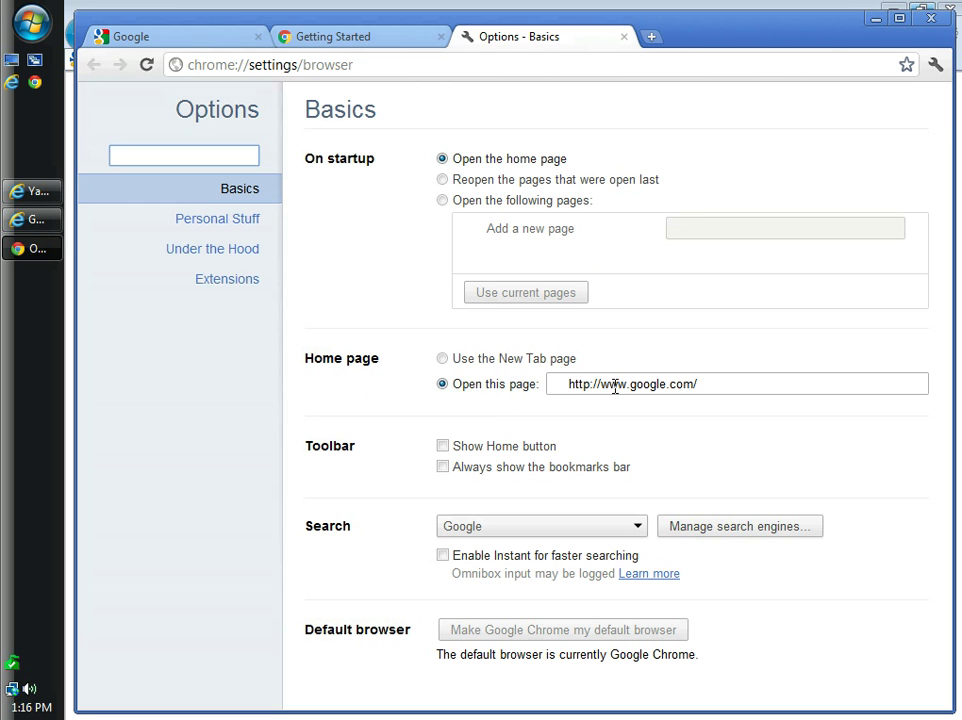
left_click_drag(601, 386, 598, 388)
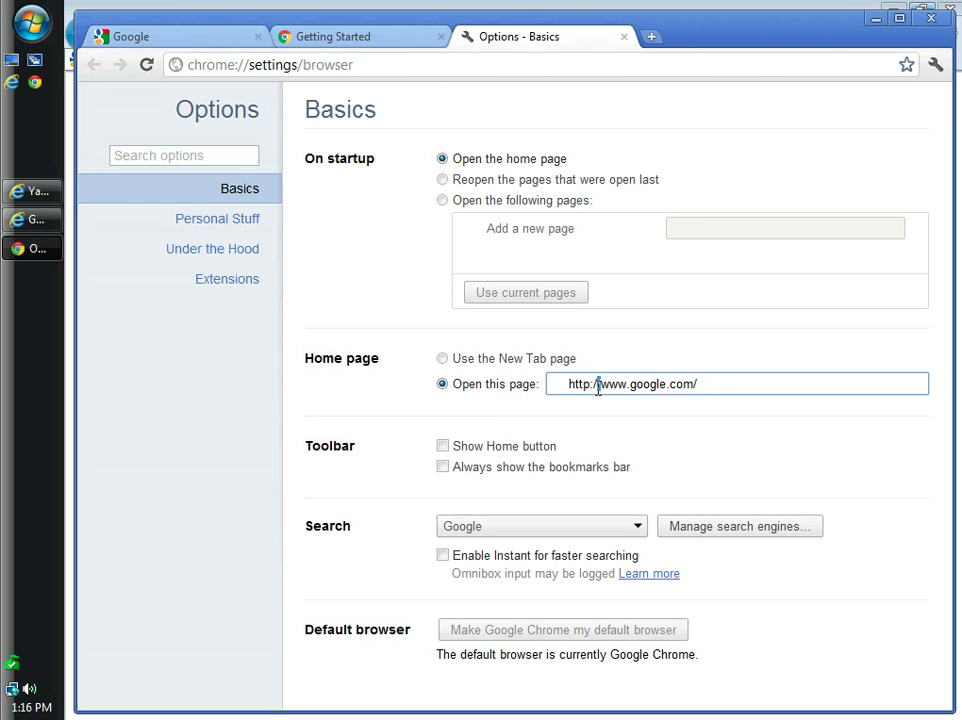
left_click(671, 431)
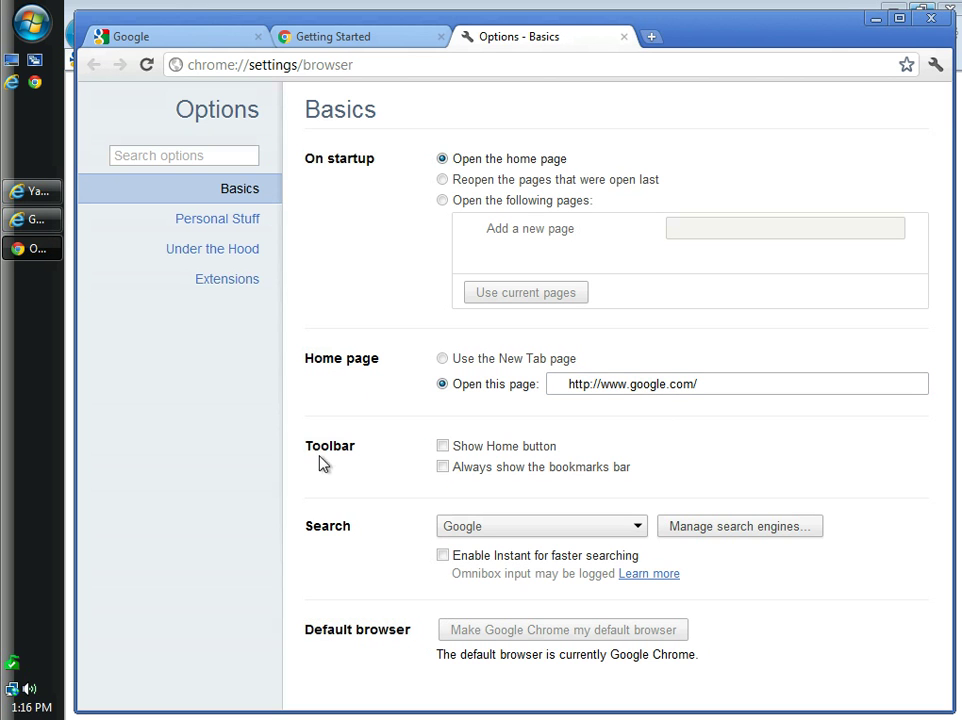
left_click(442, 446)
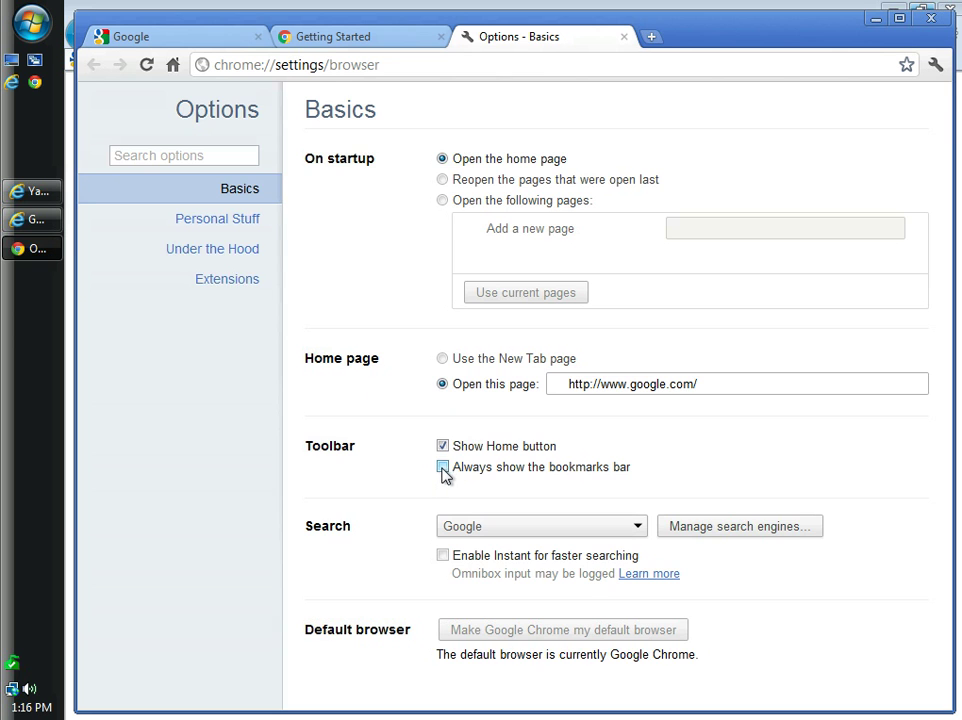
left_click(442, 469)
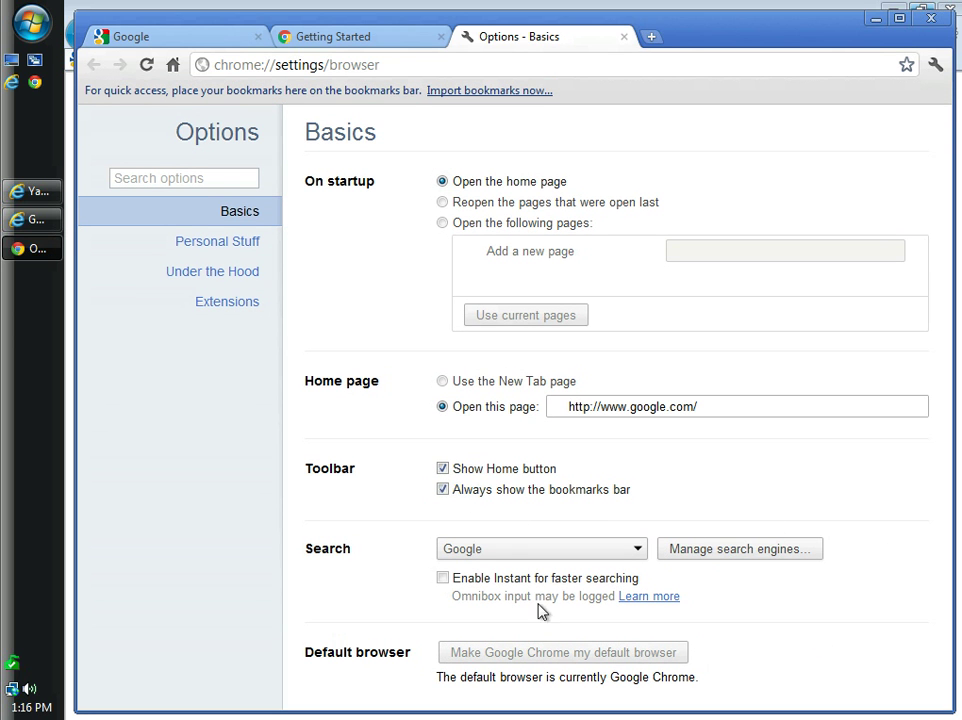
left_click(443, 579)
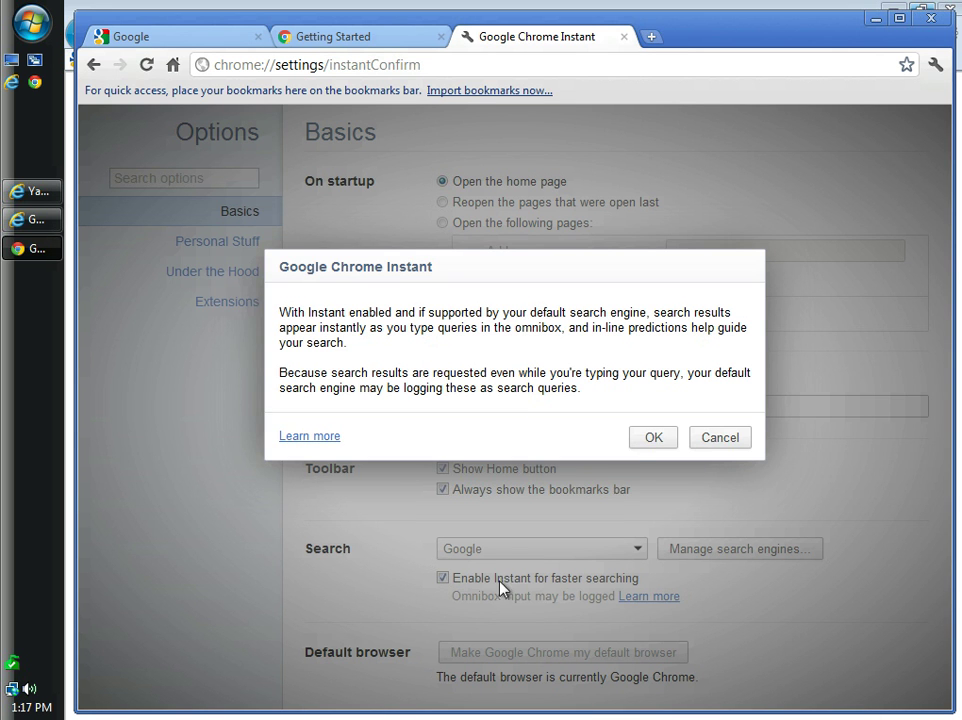
left_click(652, 440)
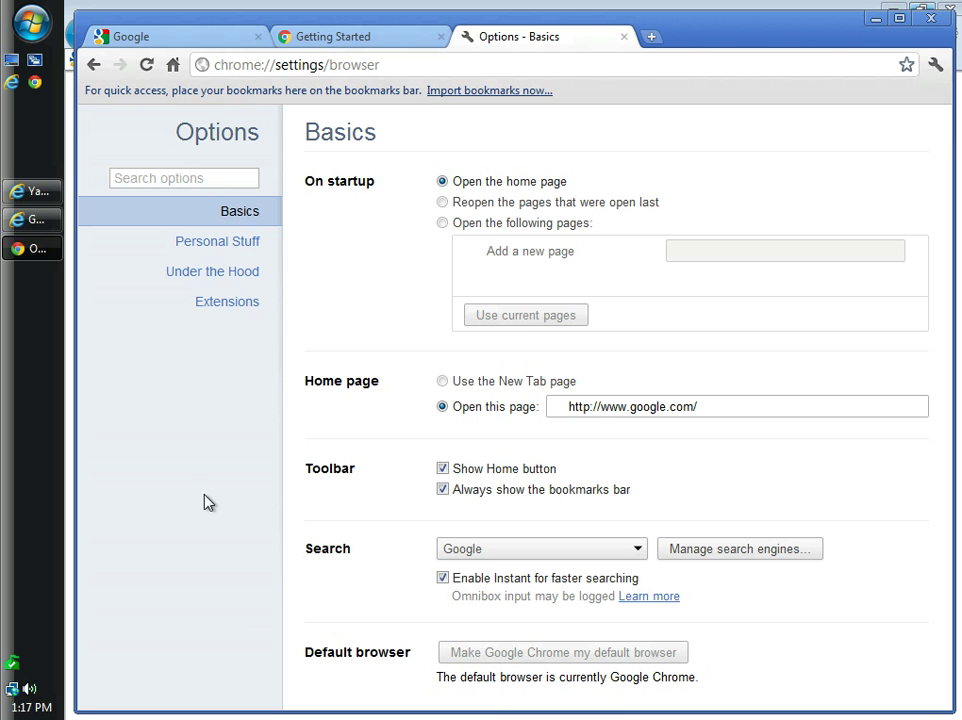
Switch to the Personal Stuff page of Chrome's Options
left_click(236, 249)
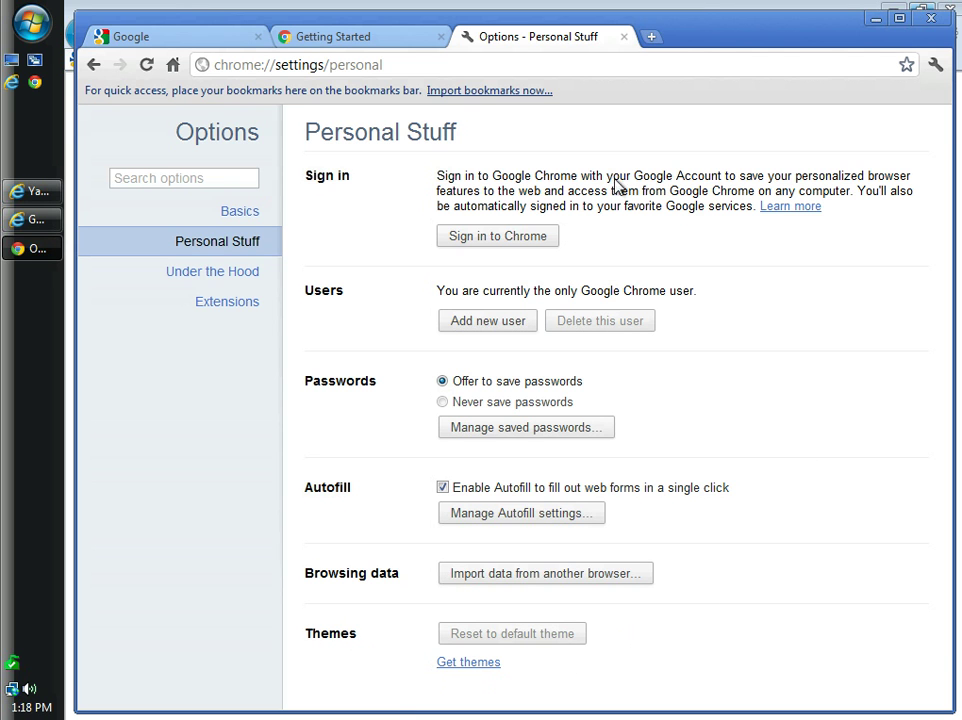
Under the Hood, set content settings to block third-party cookies and clear cookies on close
left_click(243, 278)
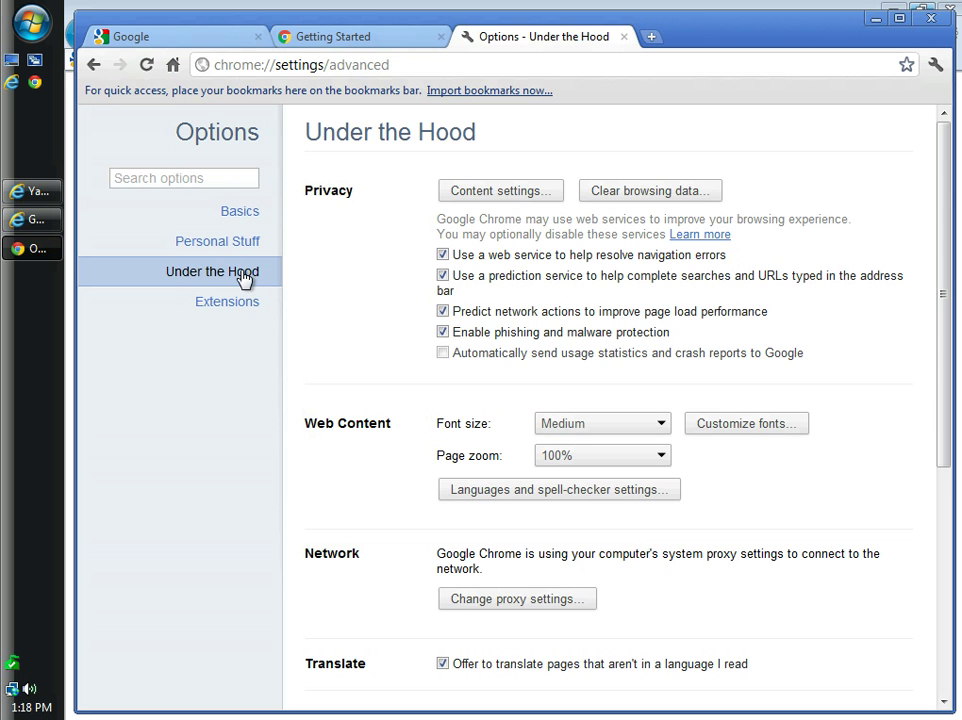
left_click(502, 196)
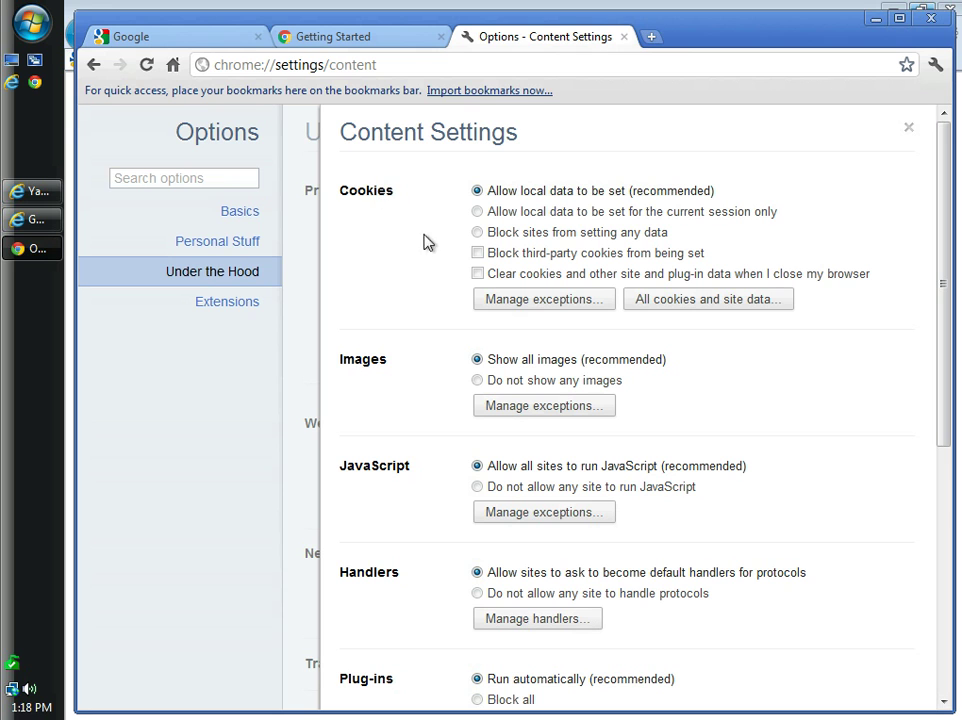
left_click(481, 254)
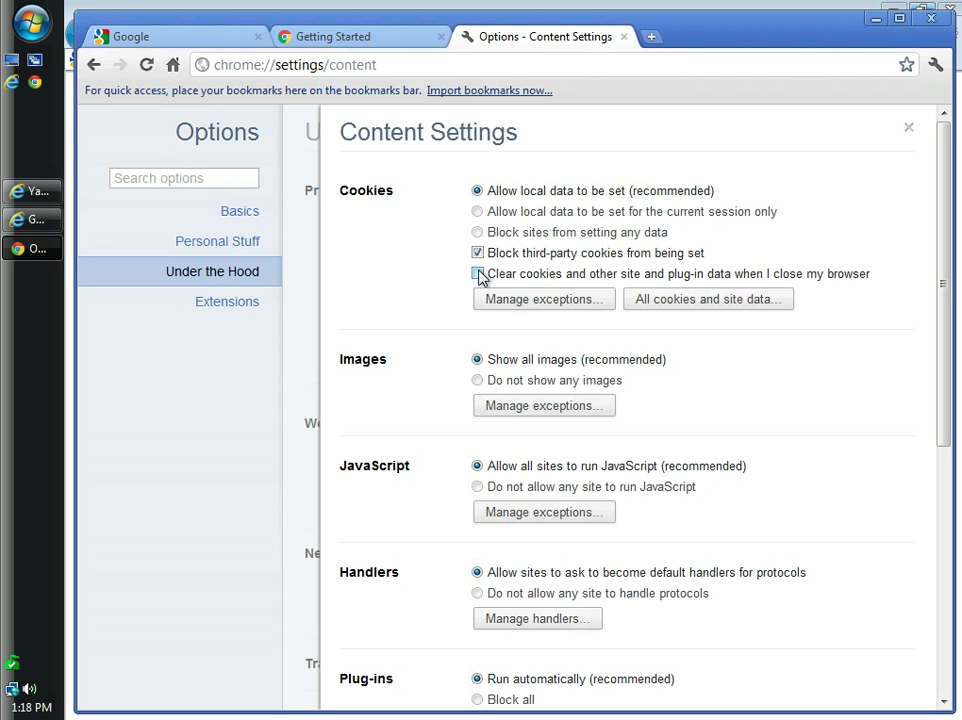
left_click(479, 275)
left_click_drag(945, 333, 936, 670)
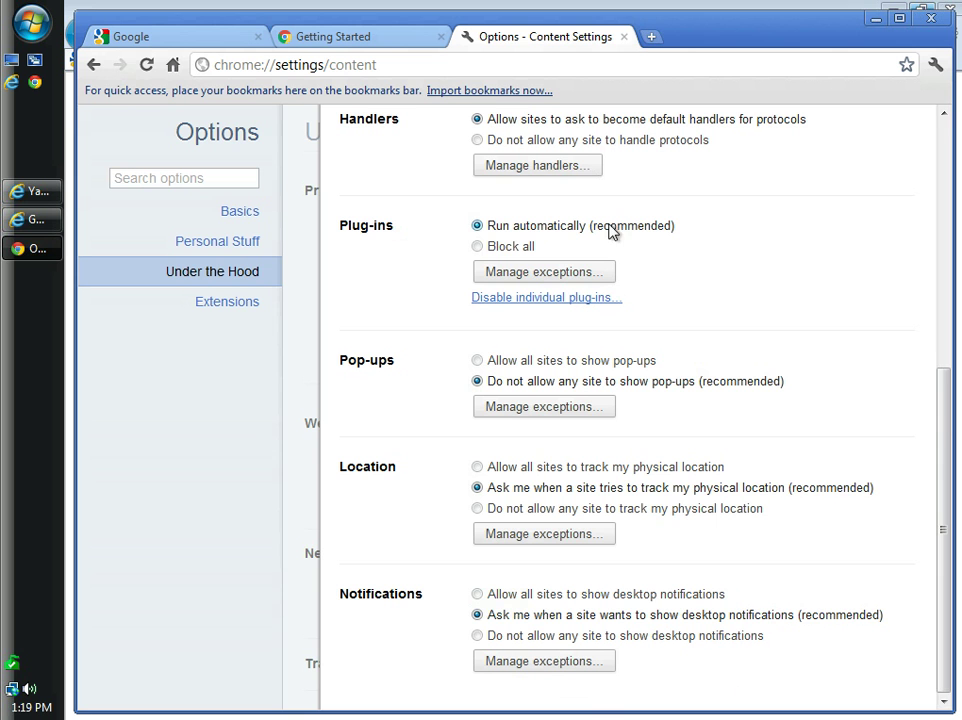
left_click_drag(947, 434, 918, 133)
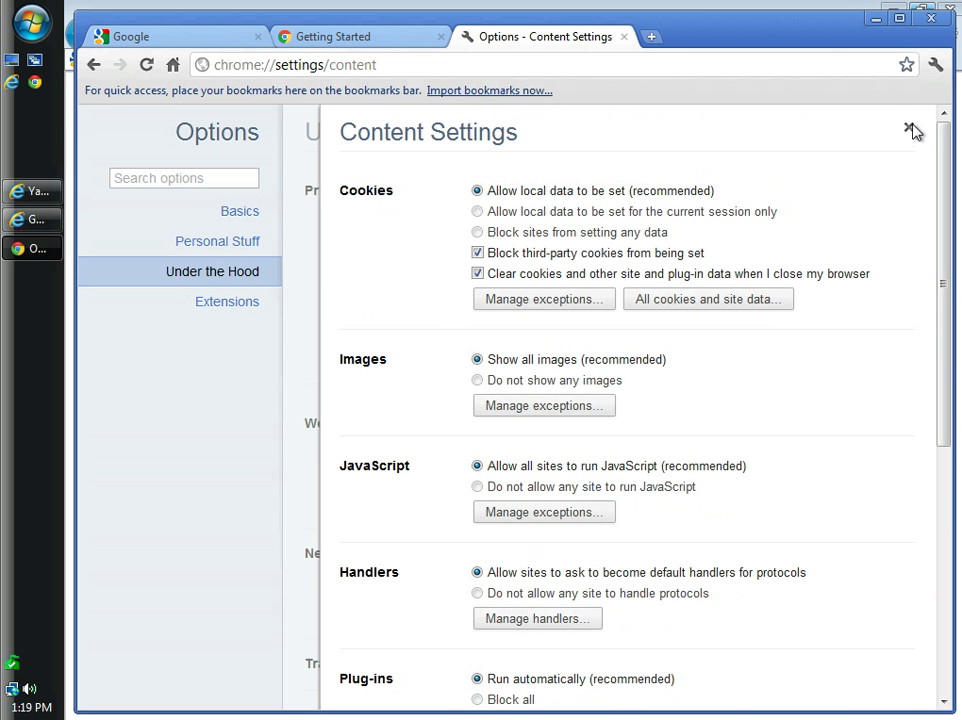
left_click(910, 130)
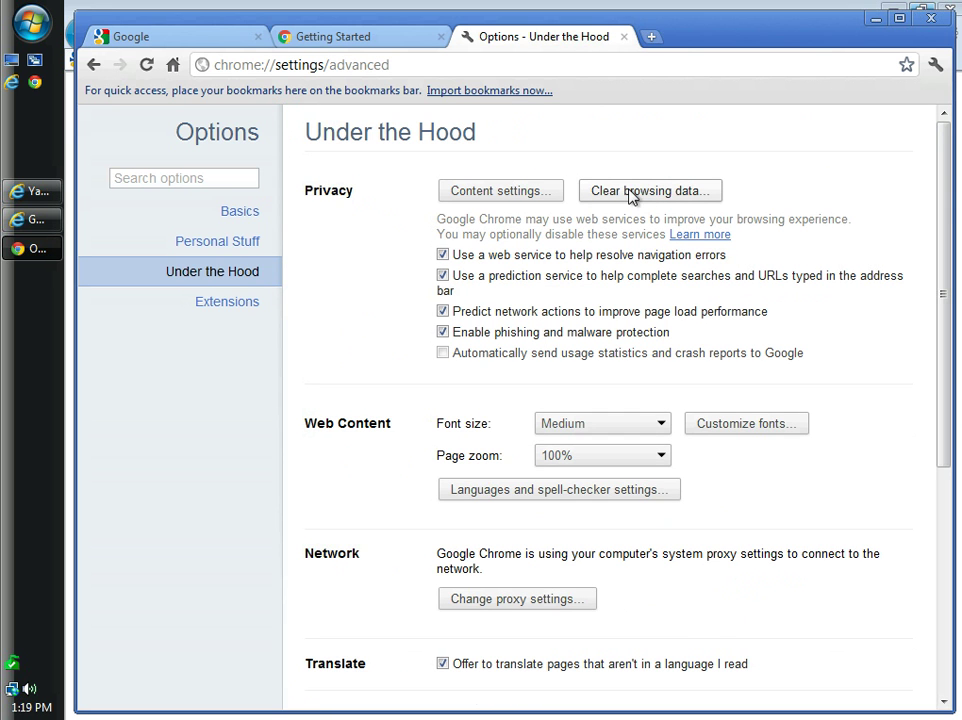
Clear browsing and download history, cache and cookies from the beginning of time
left_click(630, 194)
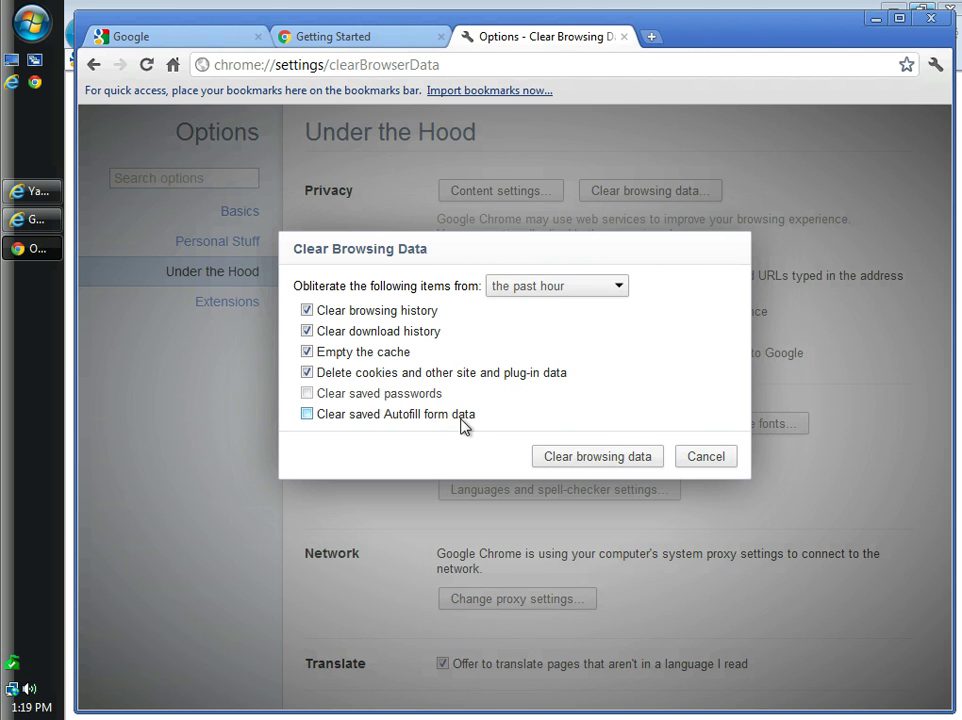
left_click(619, 291)
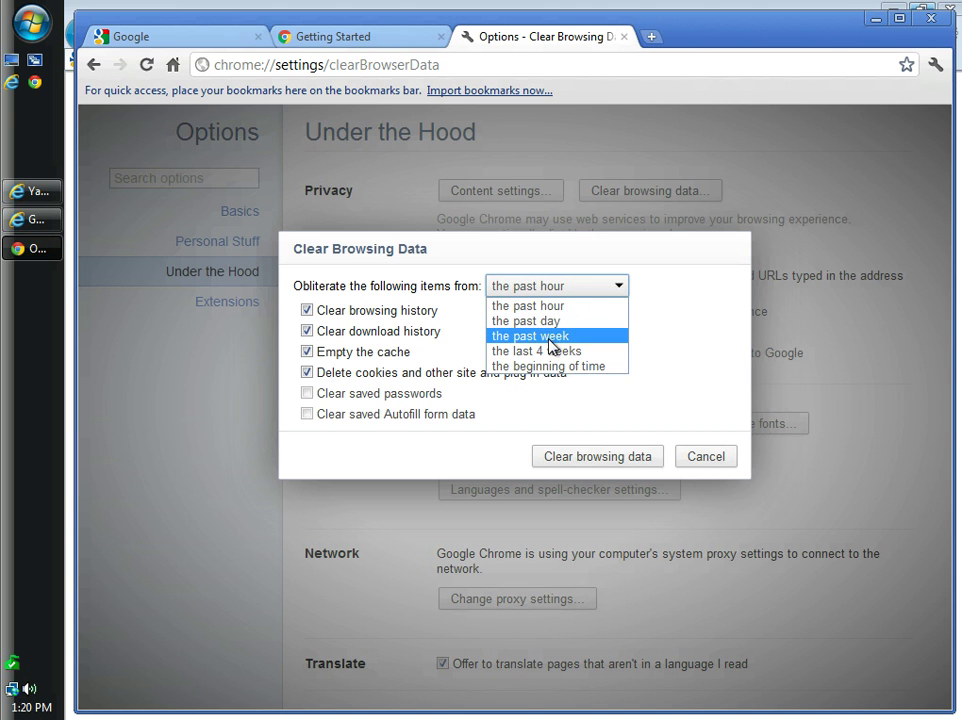
left_click(602, 366)
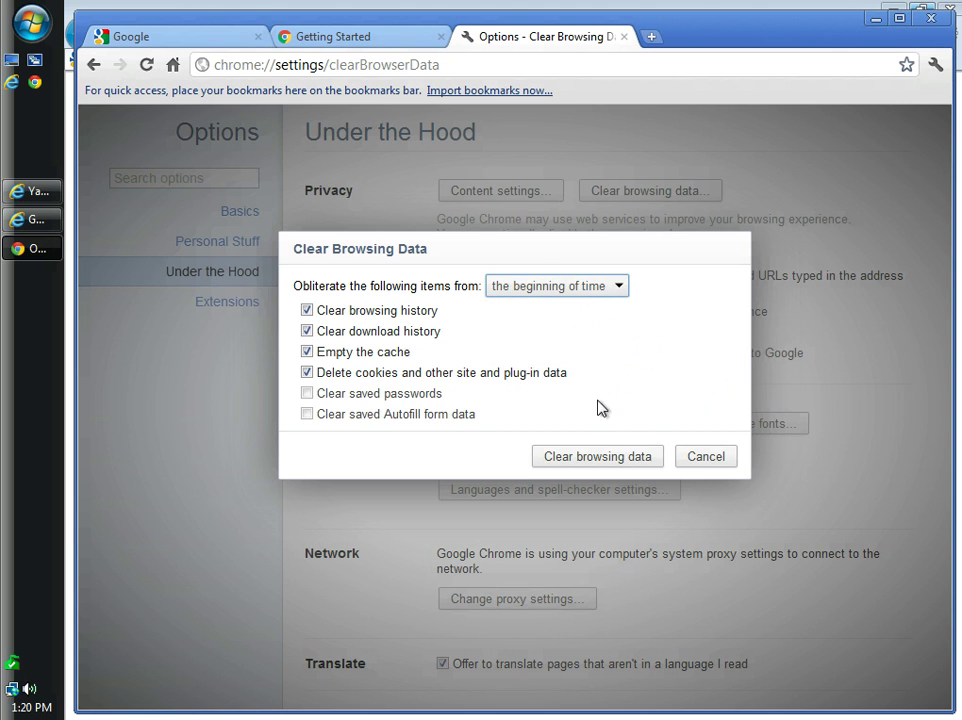
left_click(606, 458)
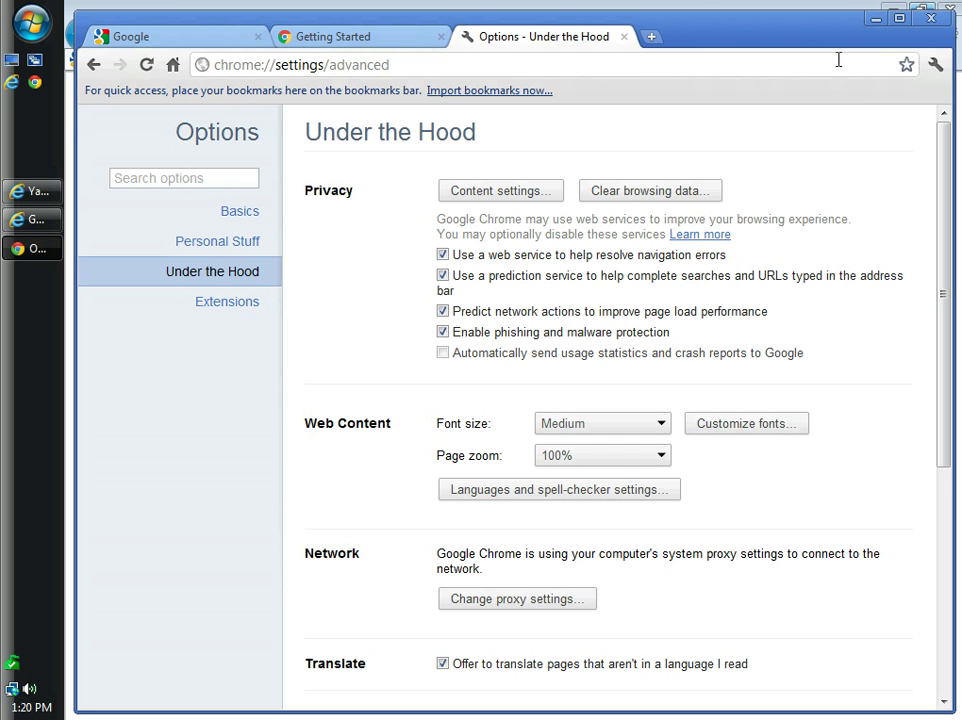
From Personal Stuff, start Chrome sign-in and choose to create a new Google Account
left_click(215, 243)
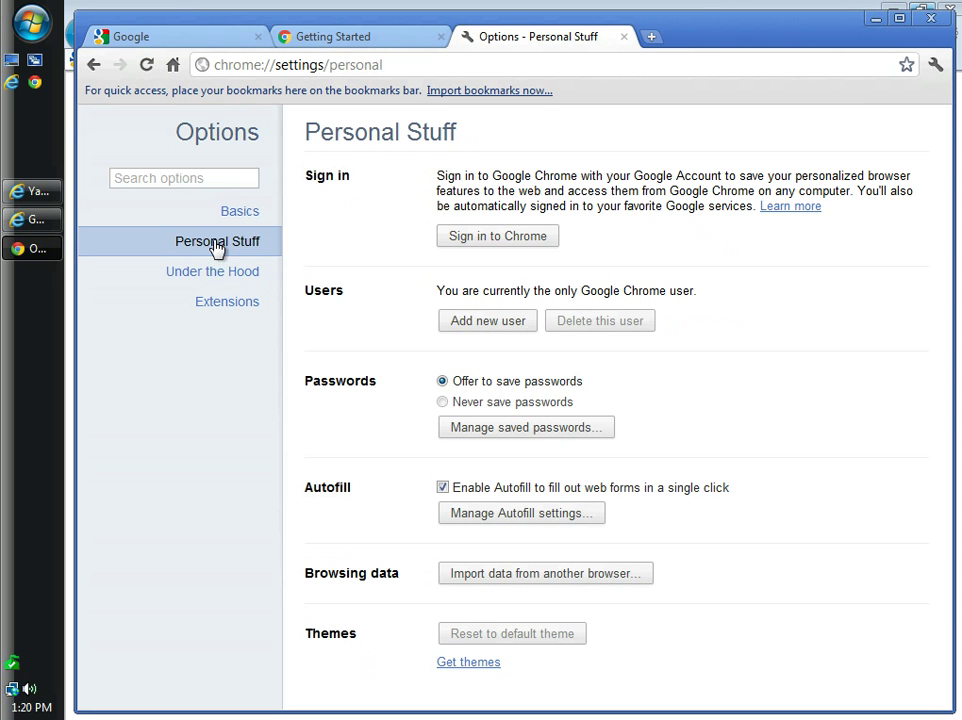
left_click(508, 243)
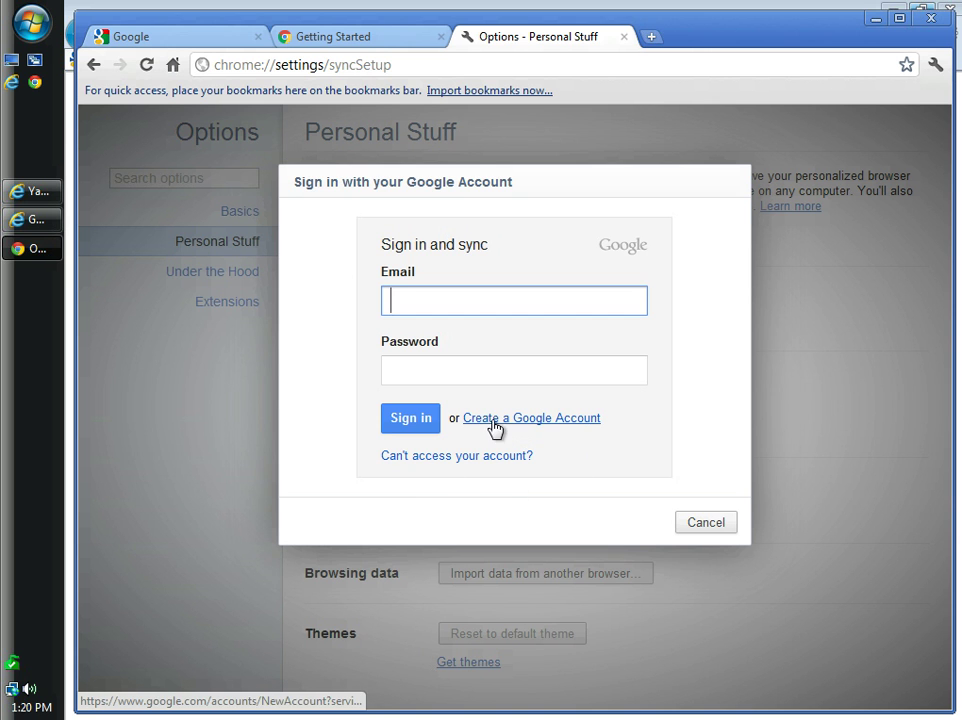
left_click(533, 418)
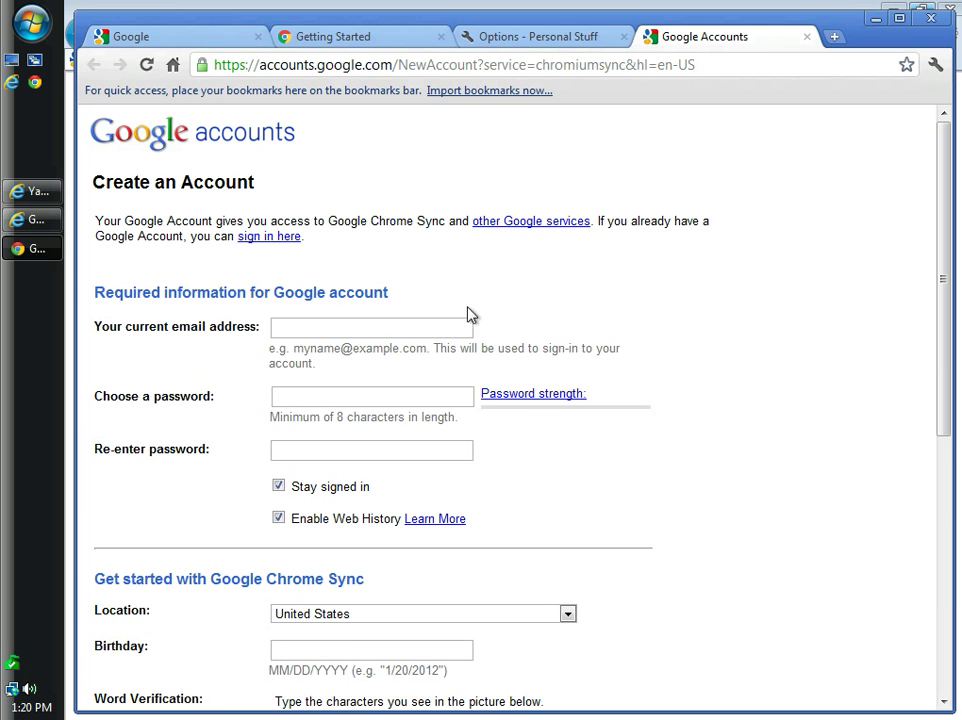
Enter the current email address and a strong password on the Google Account sign-up form
left_click(322, 327)
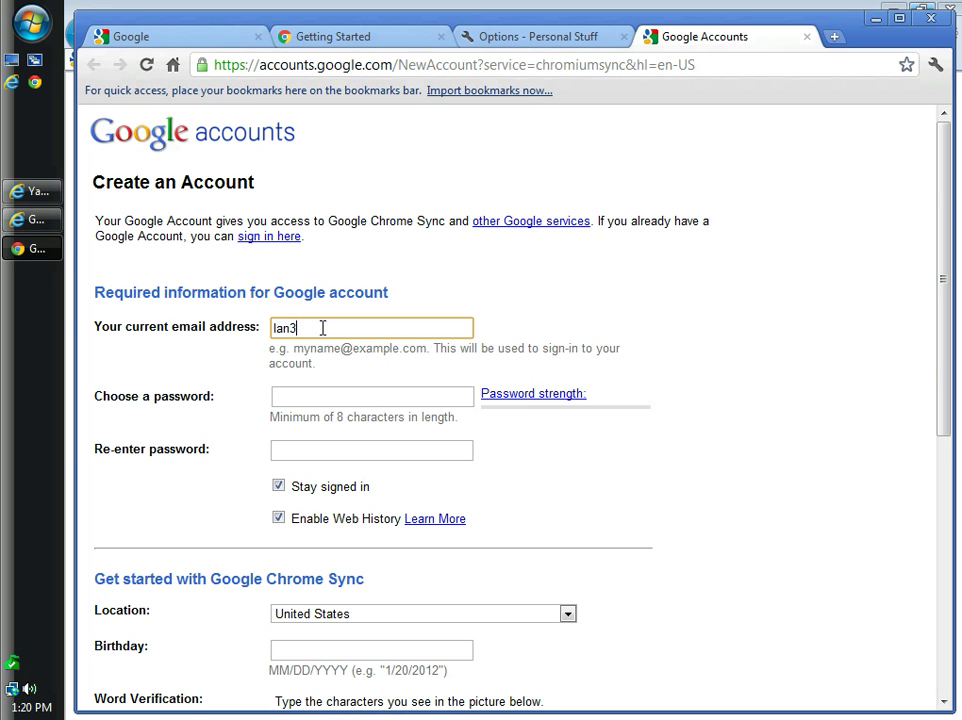
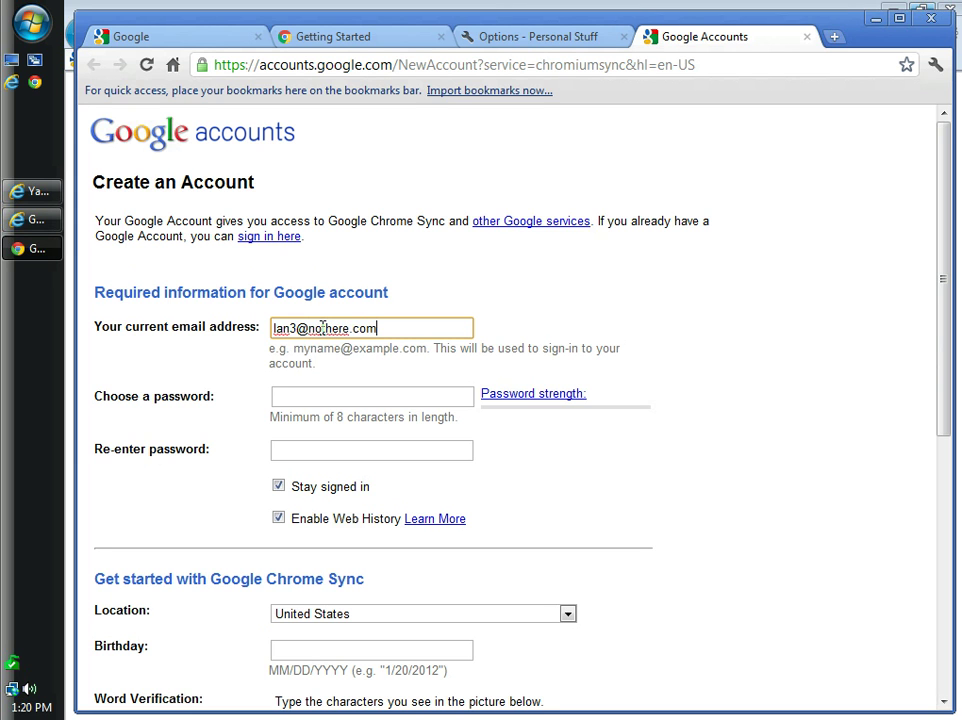
left_click(324, 397)
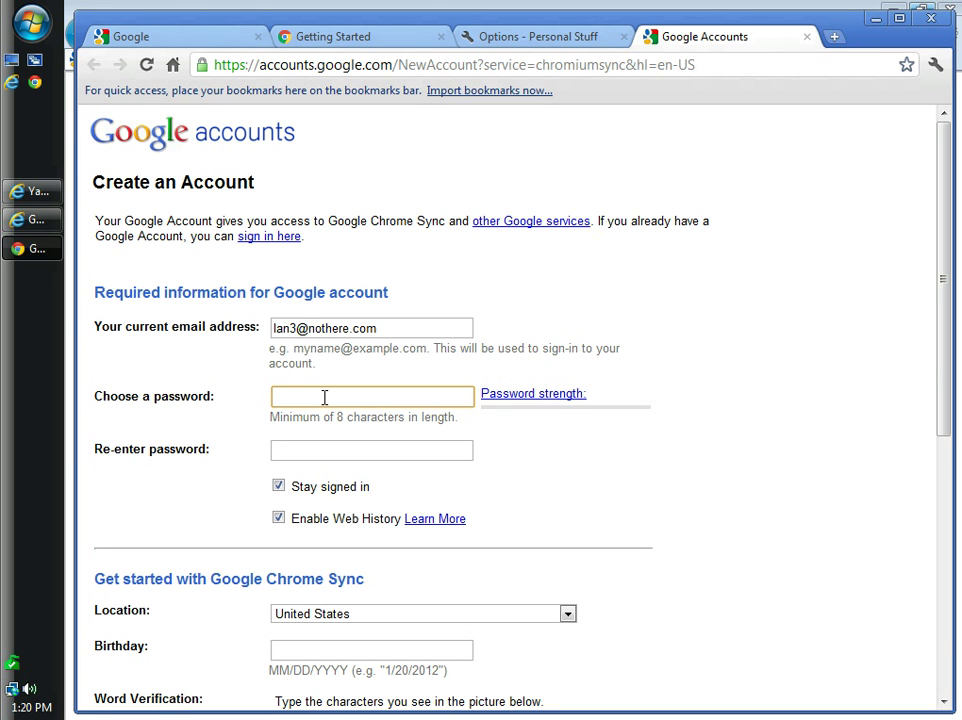
type("••••••••")
key("Tab")
type("••••••••")
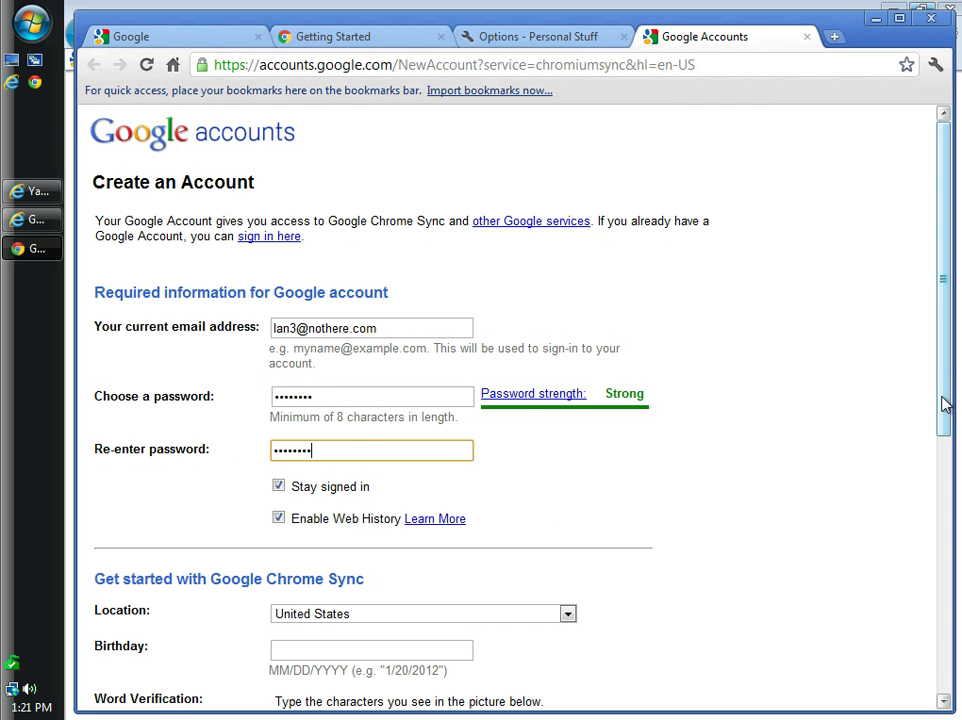
Keep United States as the location and enter the birthday on the sign-up form
left_click_drag(938, 428, 947, 623)
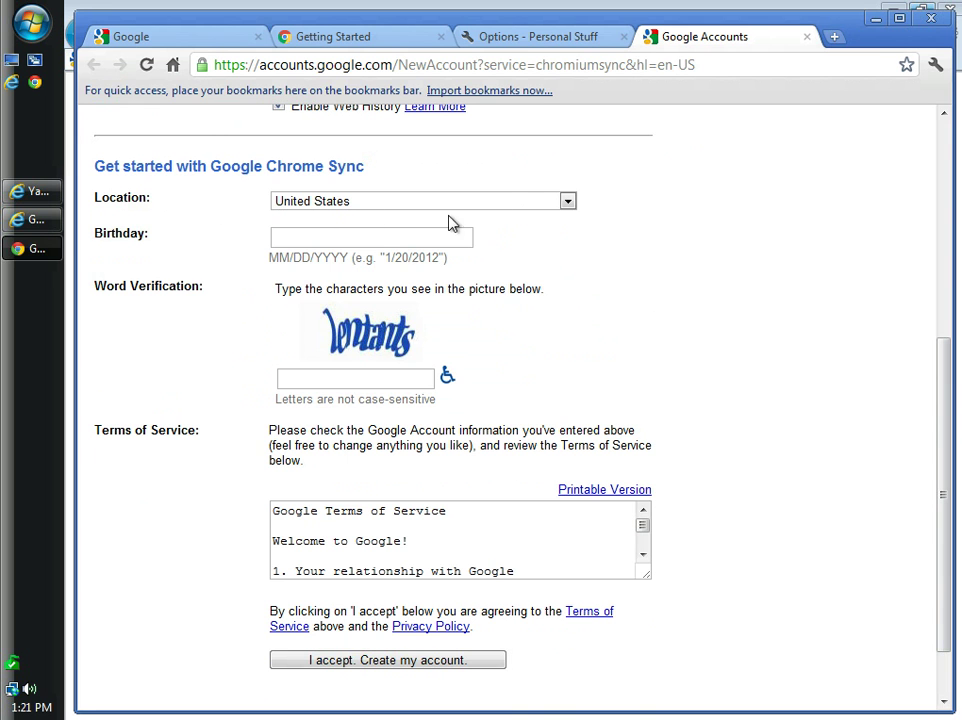
left_click(568, 203)
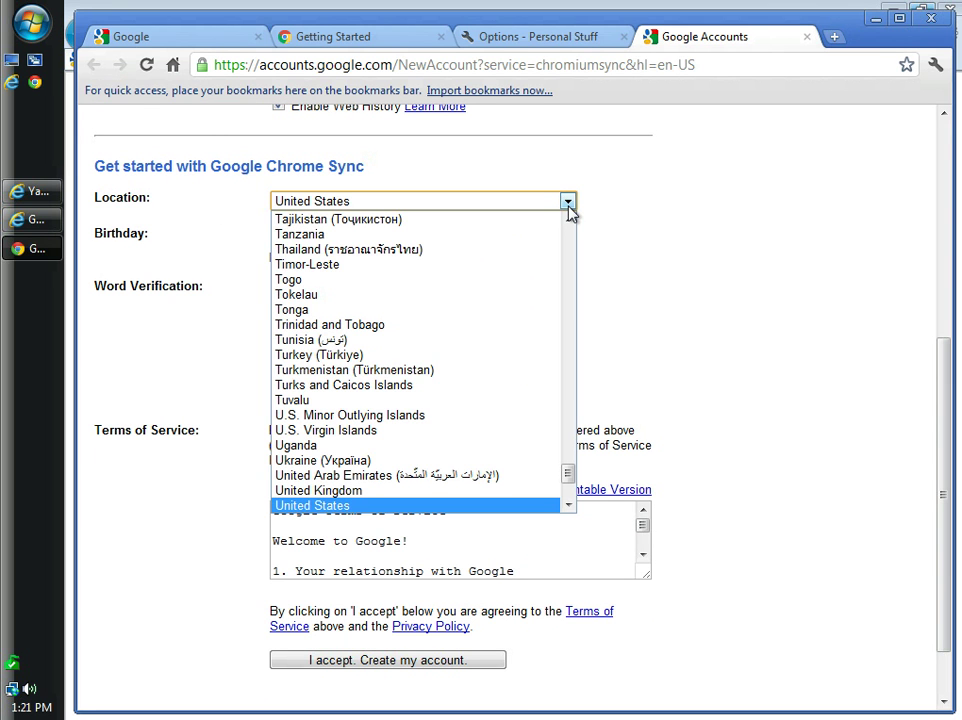
left_click(568, 206)
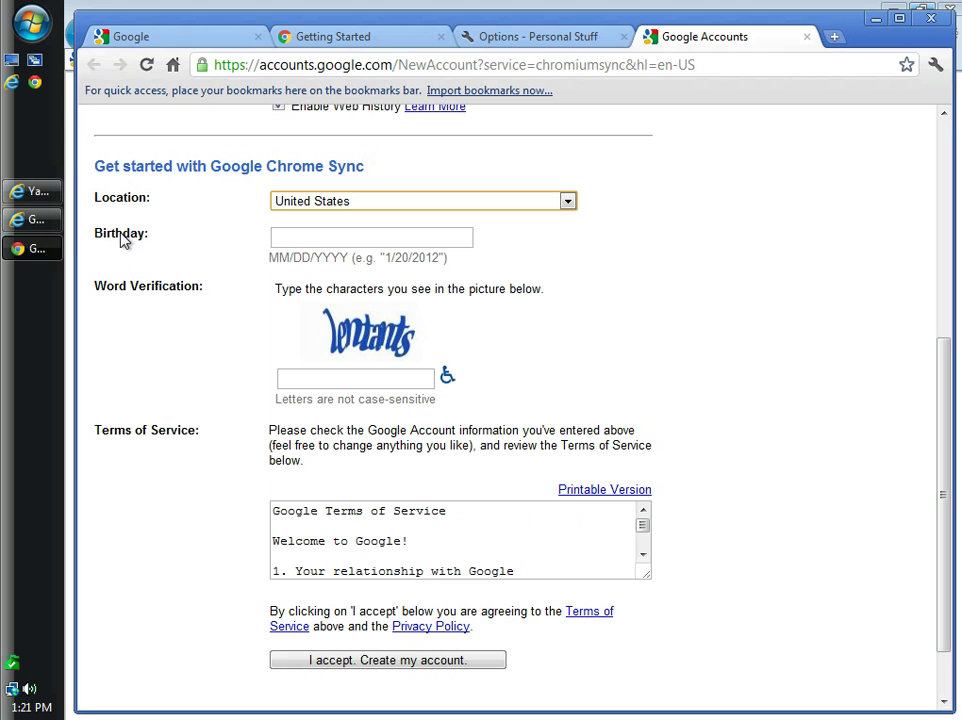
left_click(311, 244)
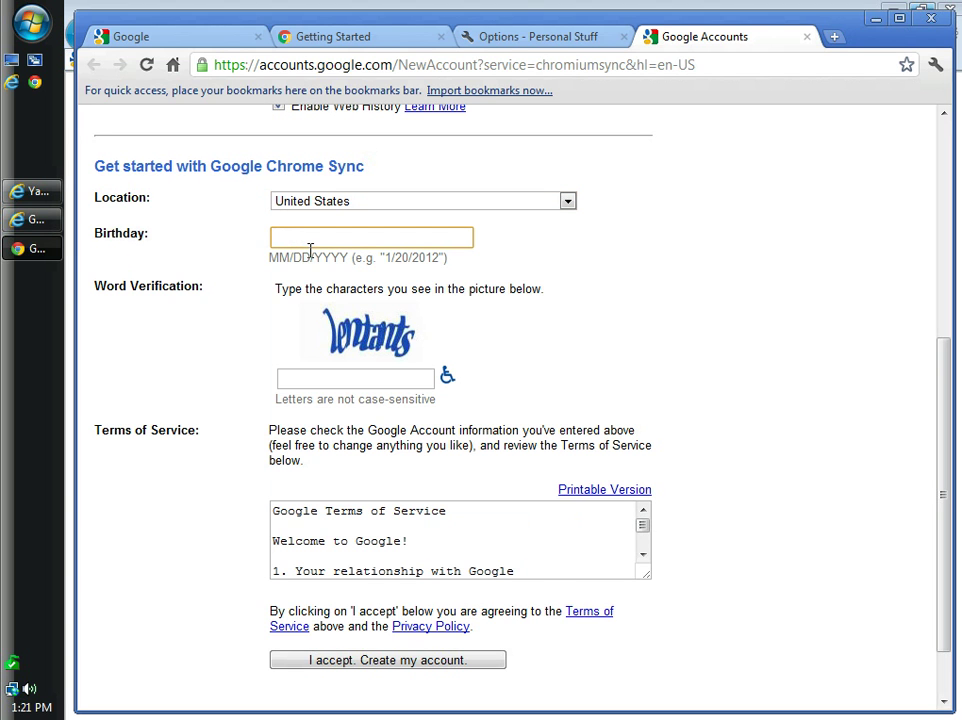
Enter the verification word 'lentants' and scroll down past the Terms of Service
left_click(346, 377)
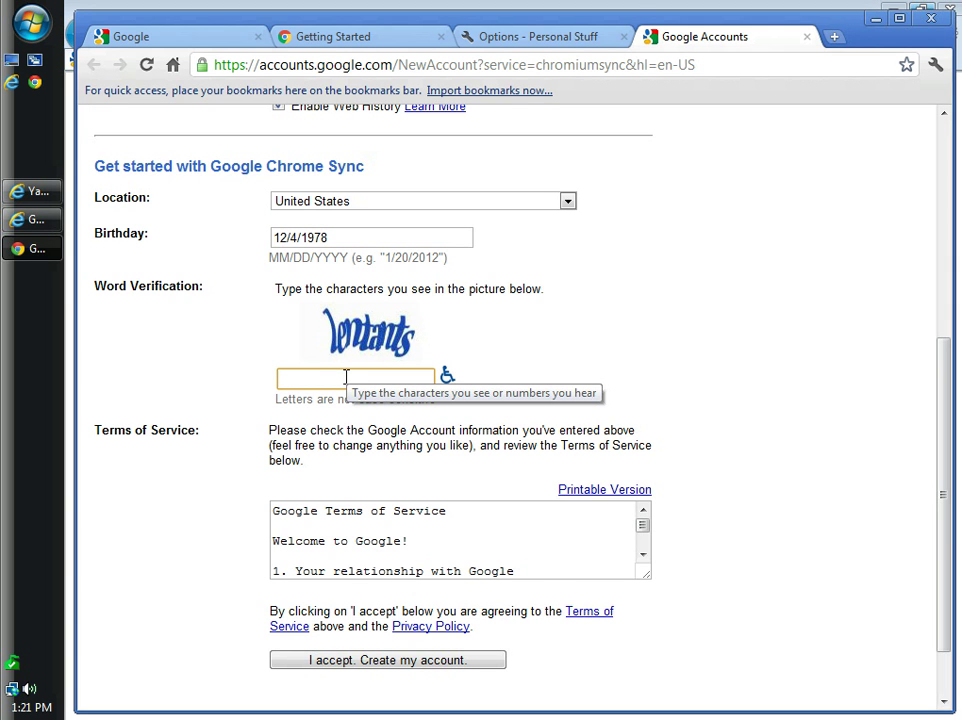
type("lentants")
left_click(762, 466)
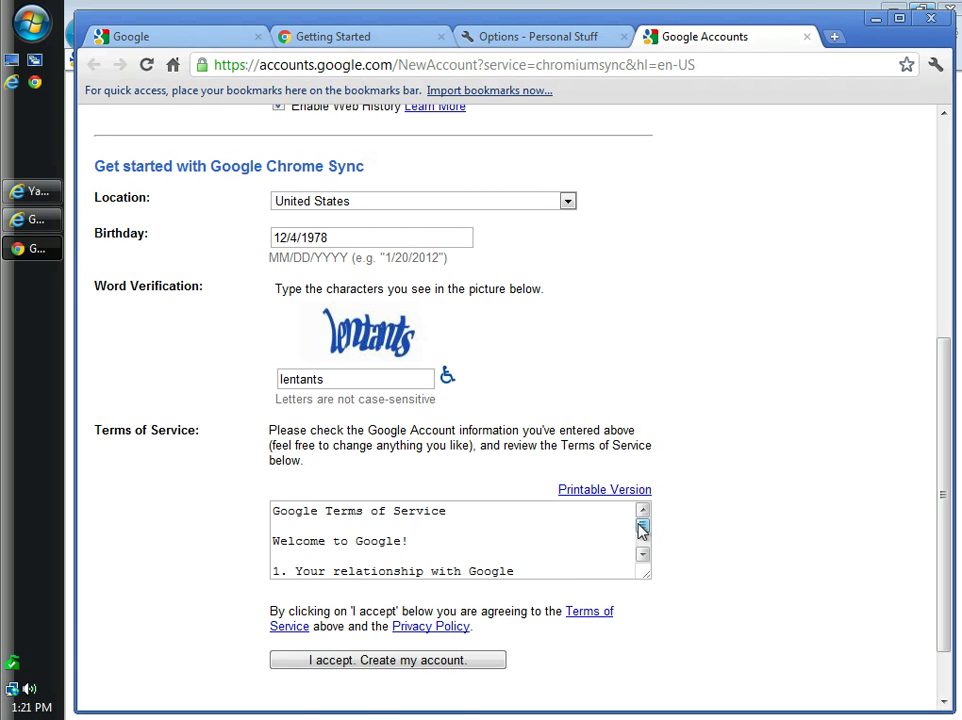
left_click_drag(641, 526, 646, 511)
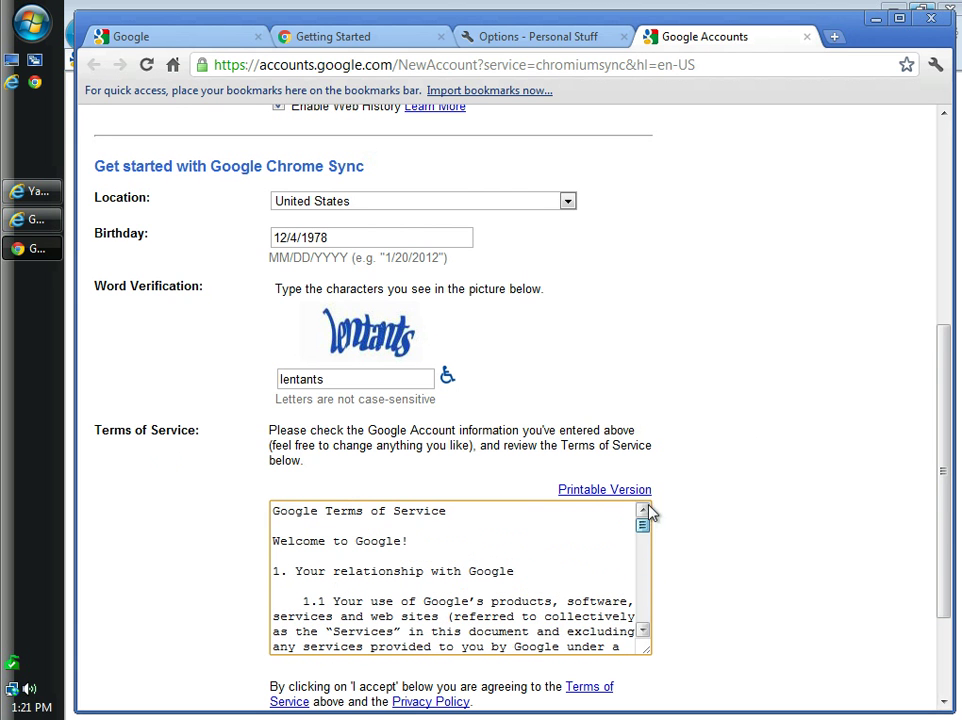
left_click_drag(948, 535, 945, 651)
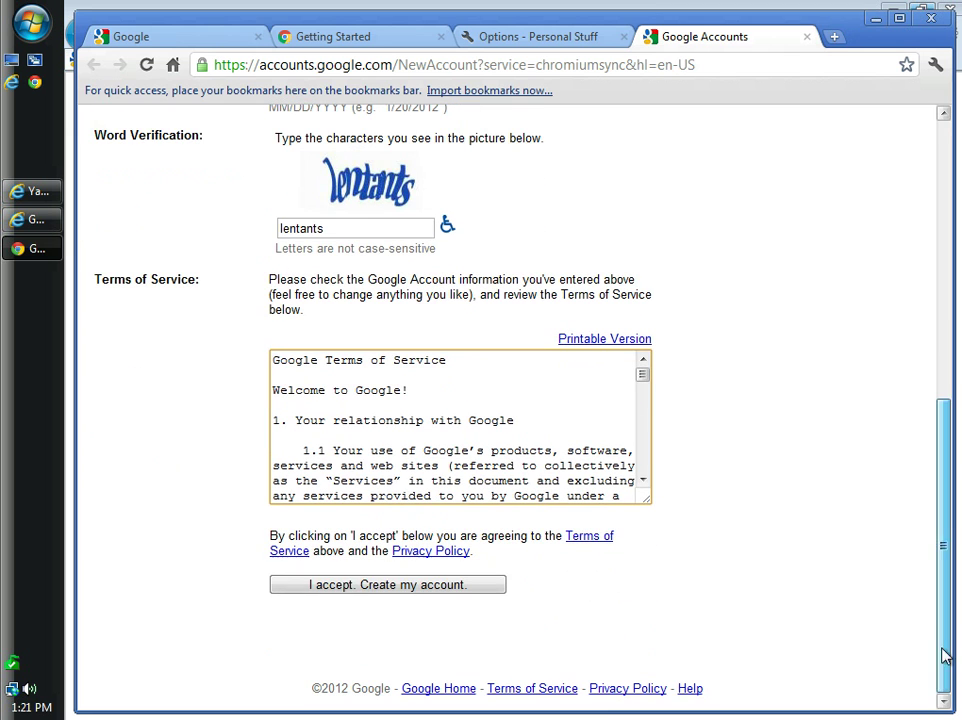
Submit the sign-up form, review the new username, and decline saving the password for this site
left_click(413, 594)
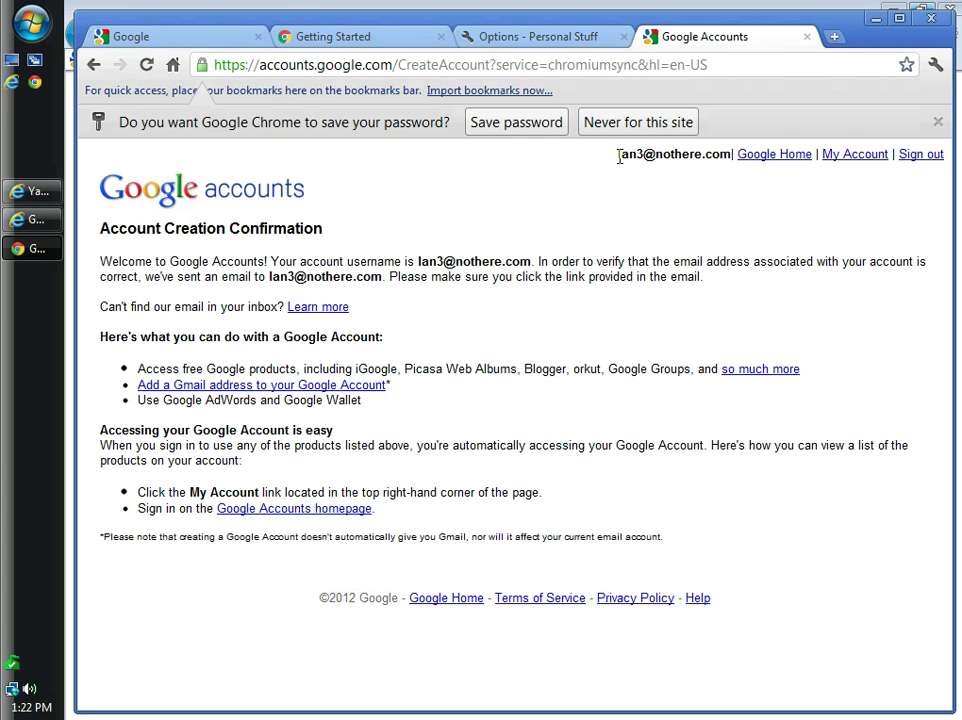
left_click_drag(619, 155, 727, 150)
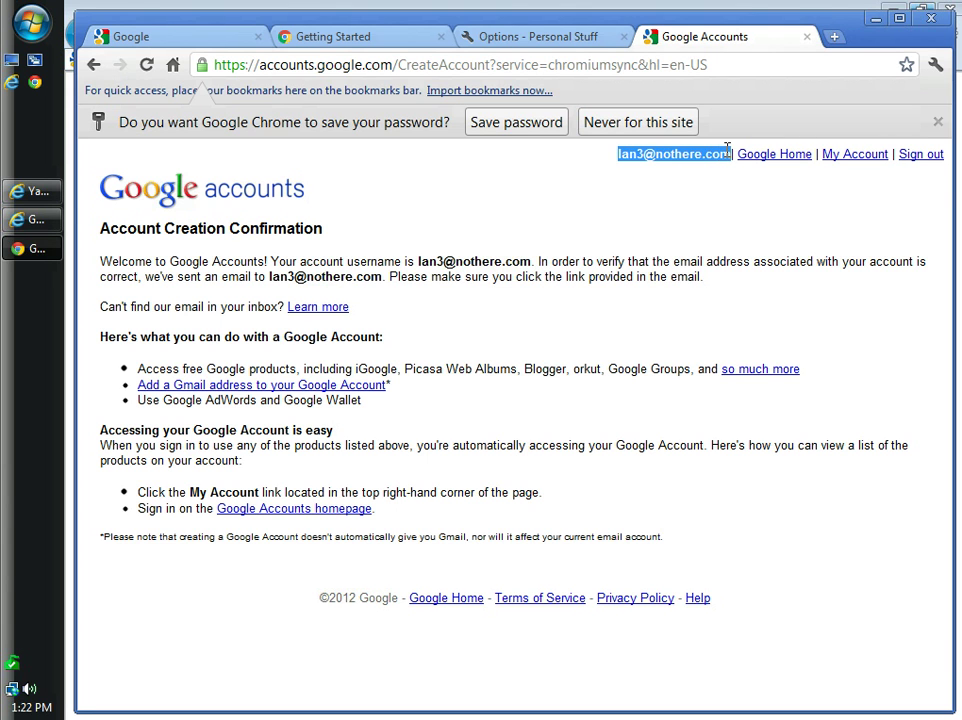
left_click(575, 170)
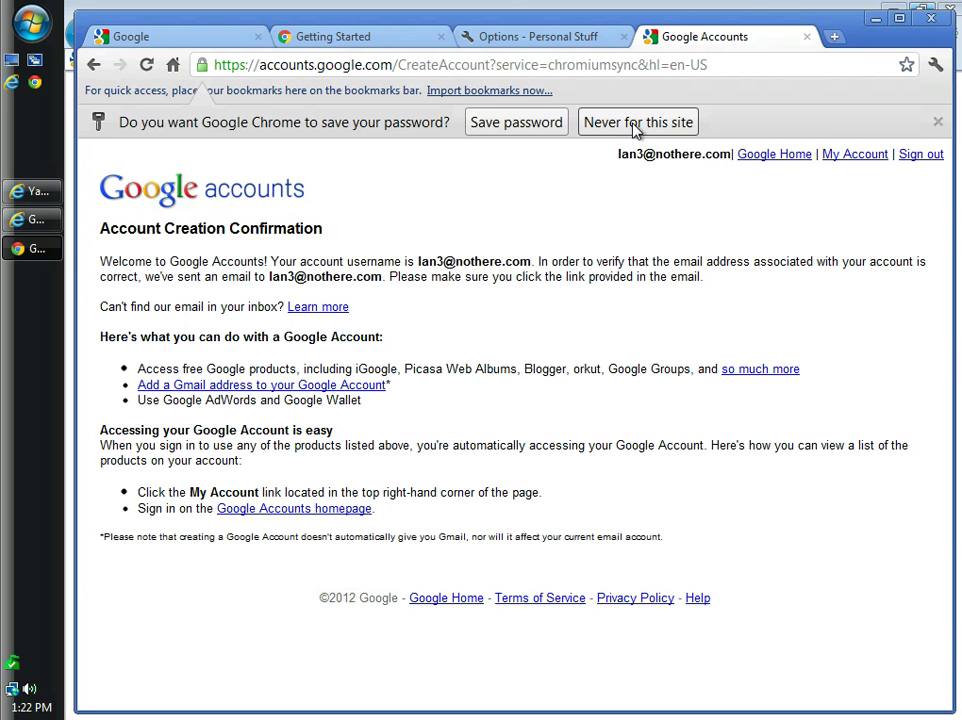
left_click(635, 124)
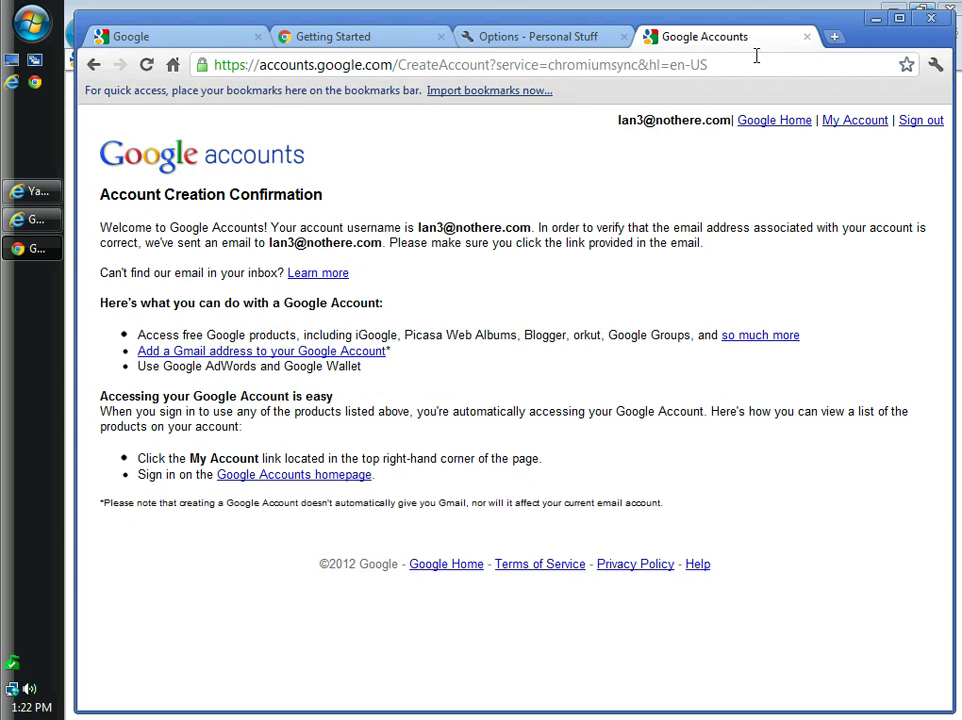
Close the account confirmation, sync settings and Getting Started tabs
left_click(808, 38)
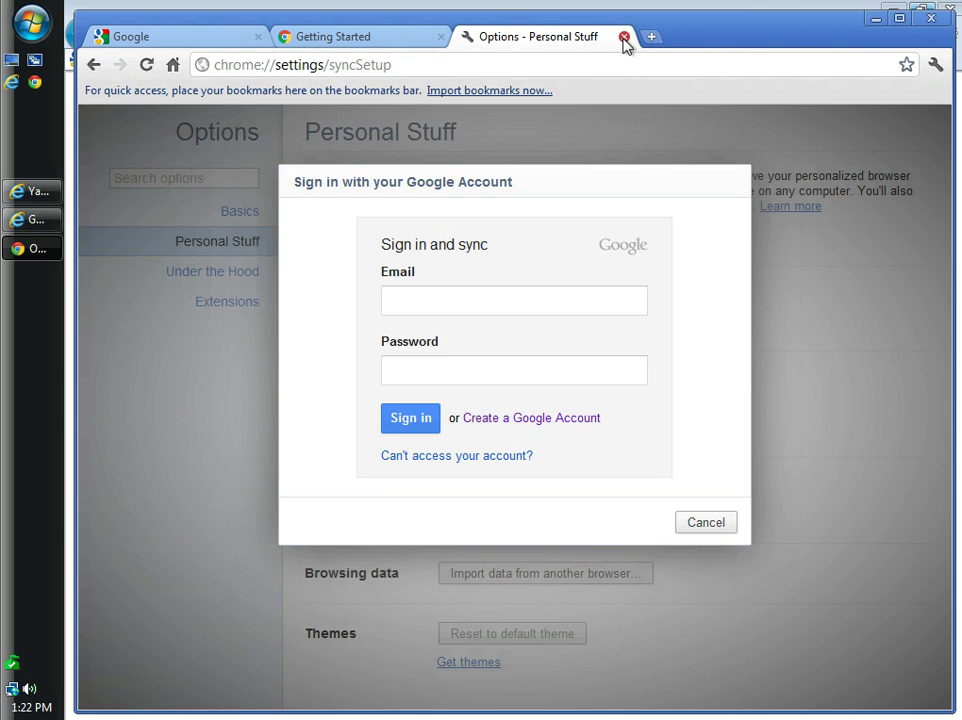
key("ctrl+w")
left_click(443, 40)
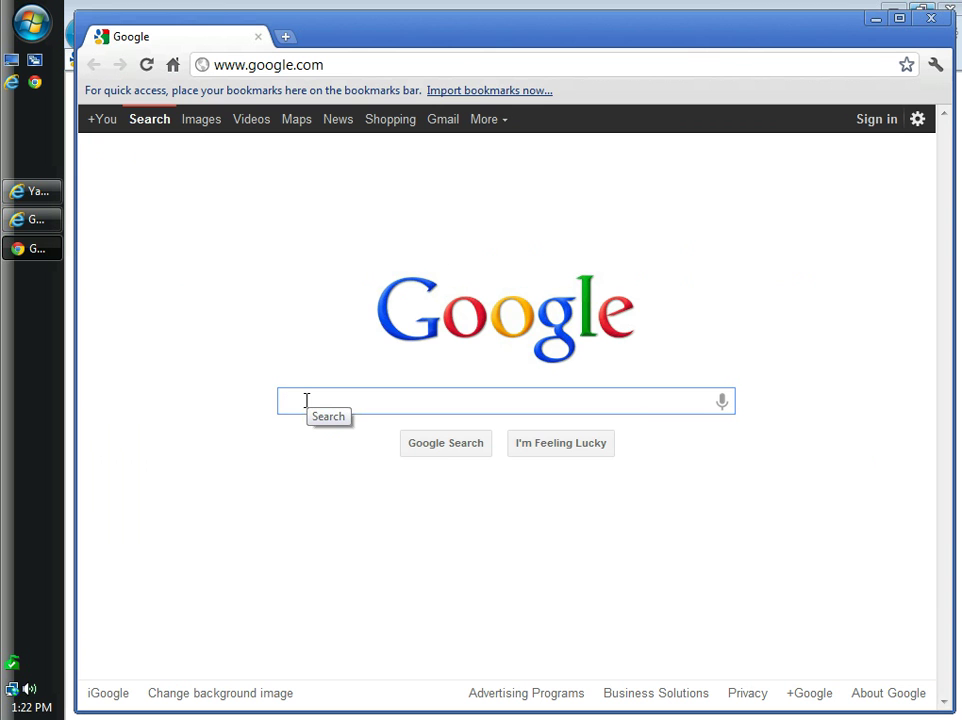
Search Google for 'cnet' and go to CNET's Downloads section
type("cnet")
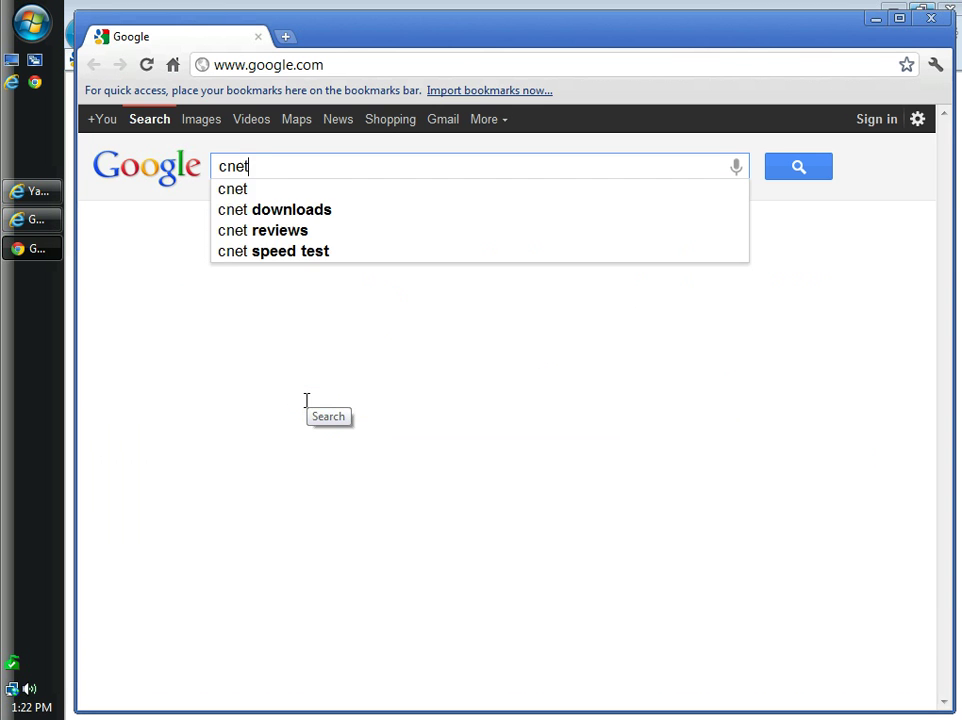
key("Return")
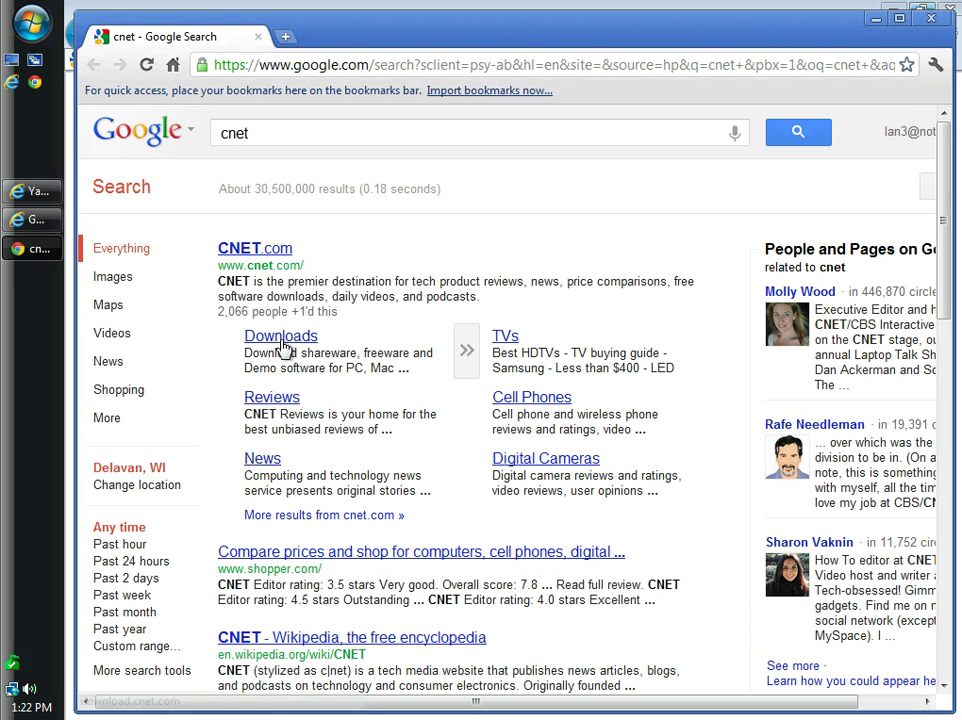
left_click(284, 348)
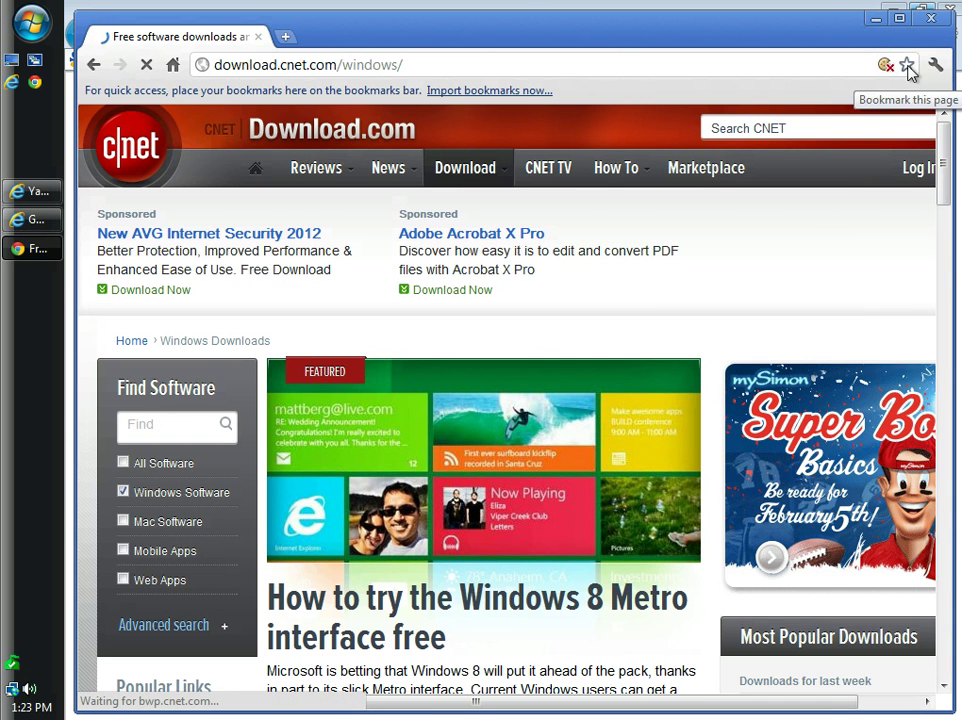
Bookmark the Download.com page in the Bookmarks bar folder with its name left blank
left_click(906, 65)
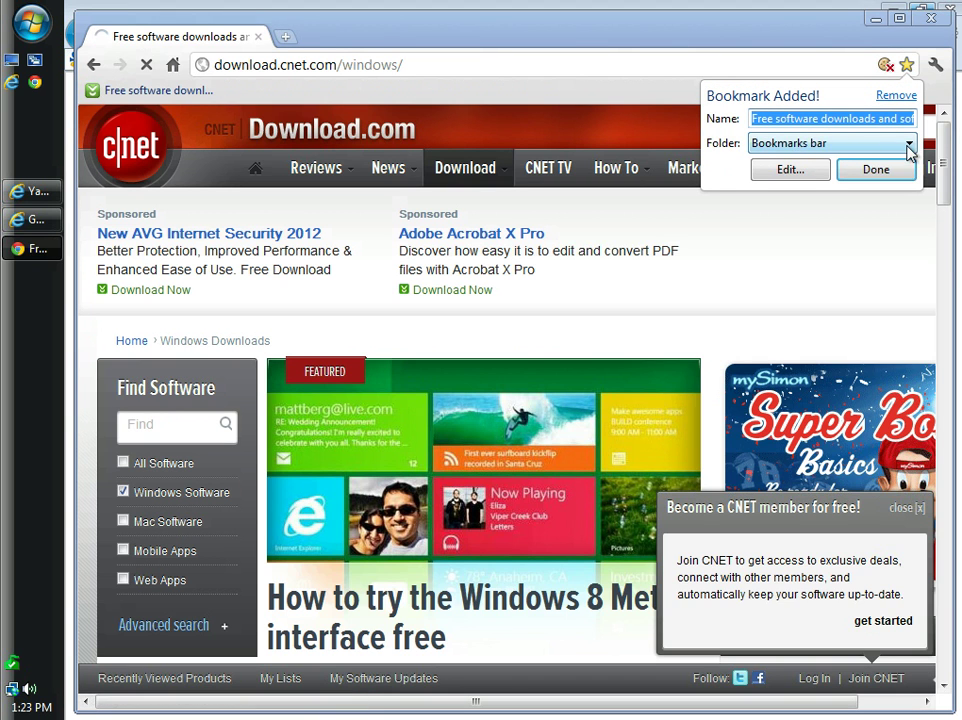
left_click(907, 144)
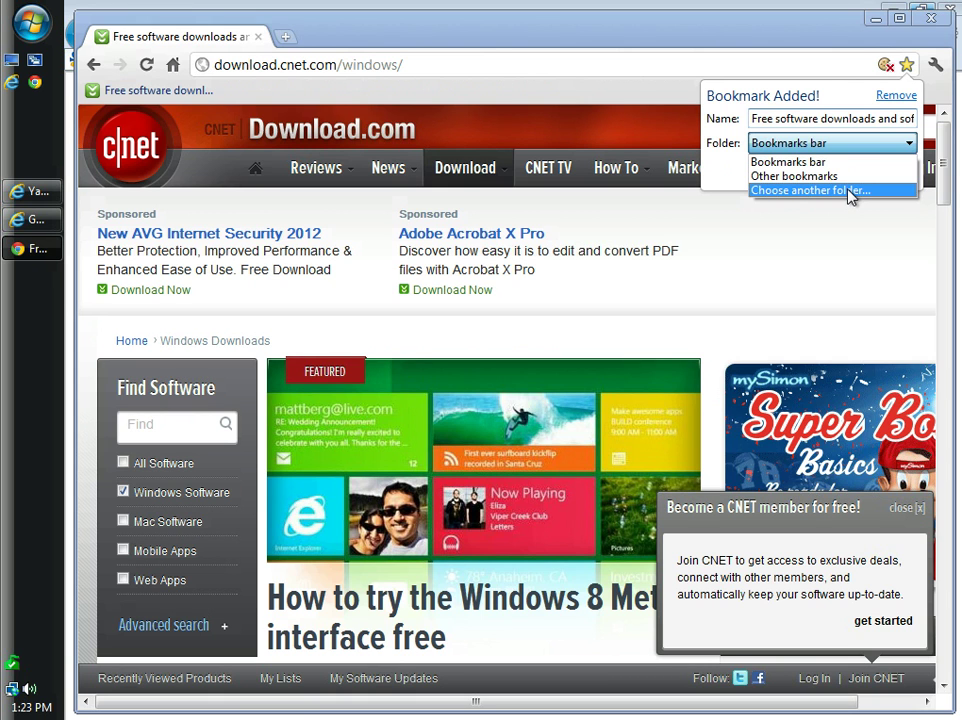
left_click(796, 161)
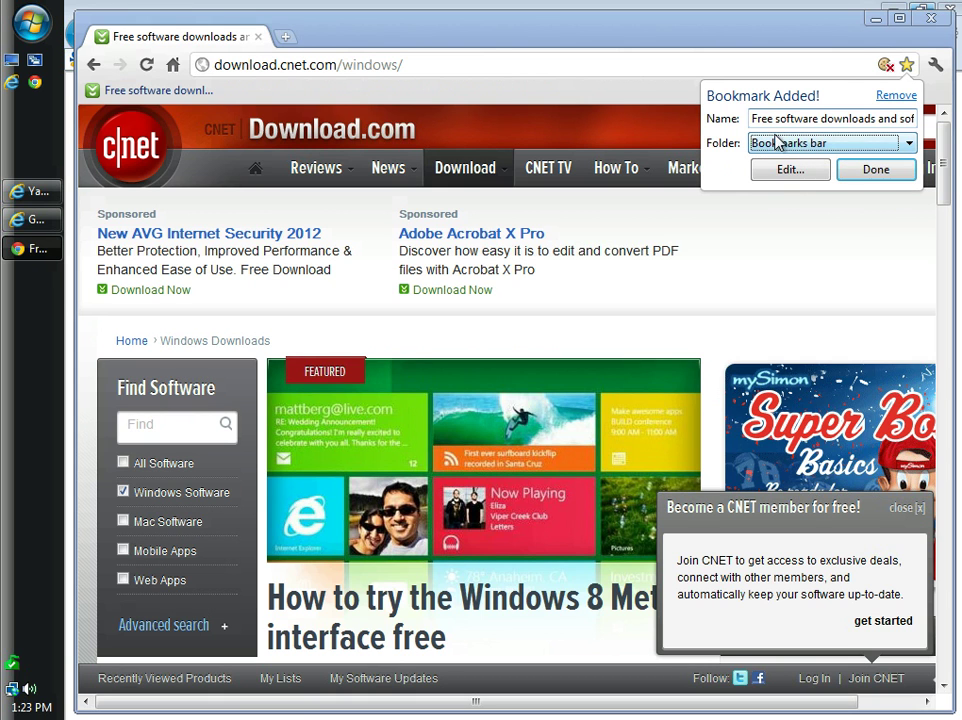
left_click(753, 119)
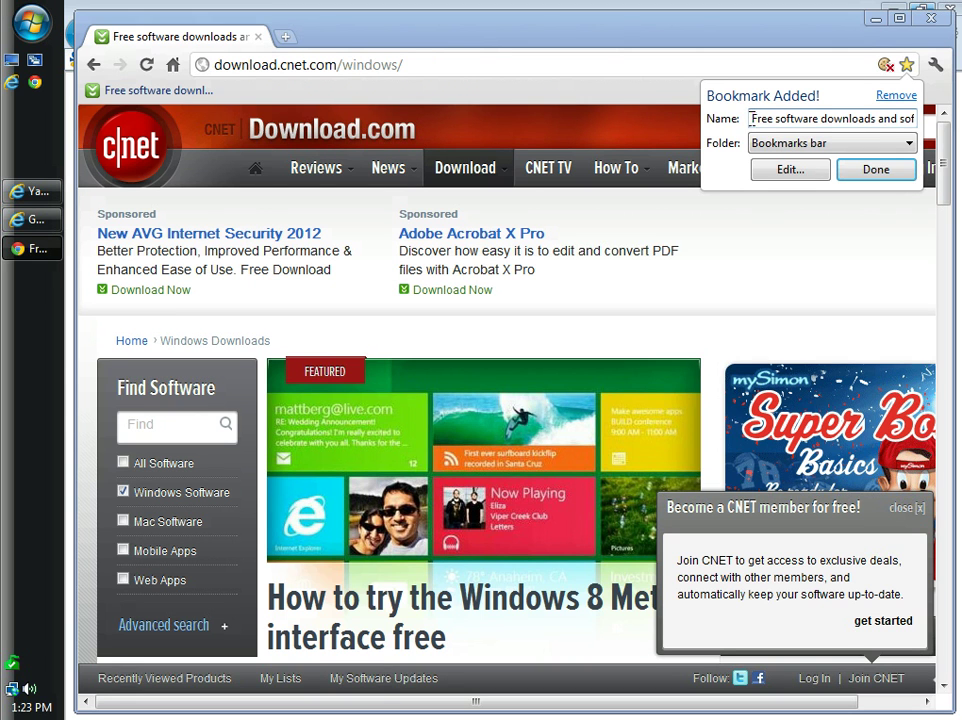
key("ctrl+a")
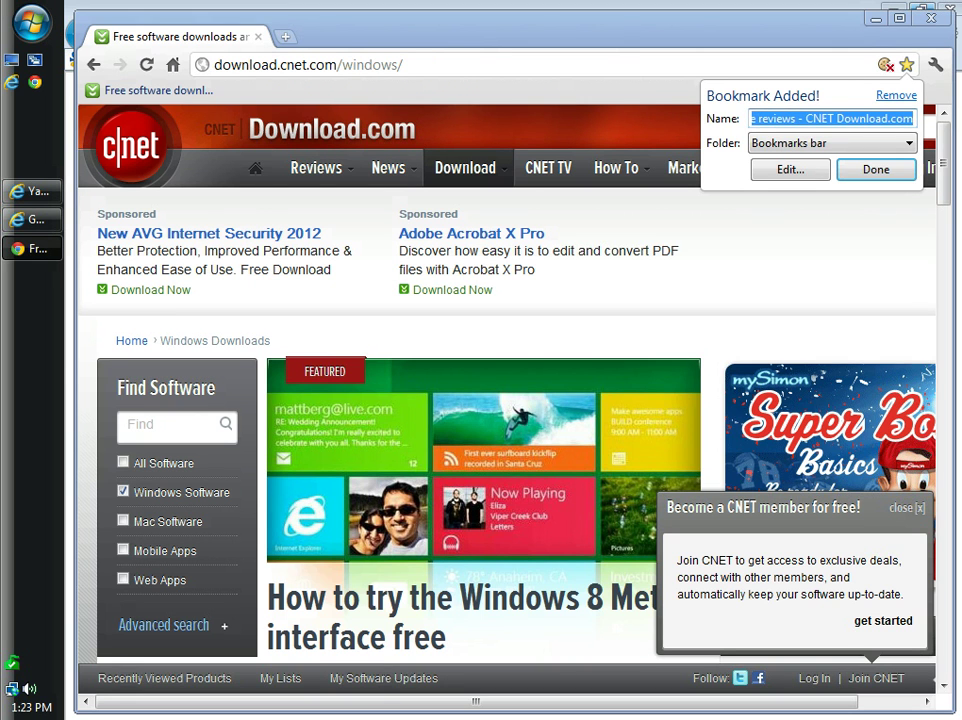
key("BackSpace")
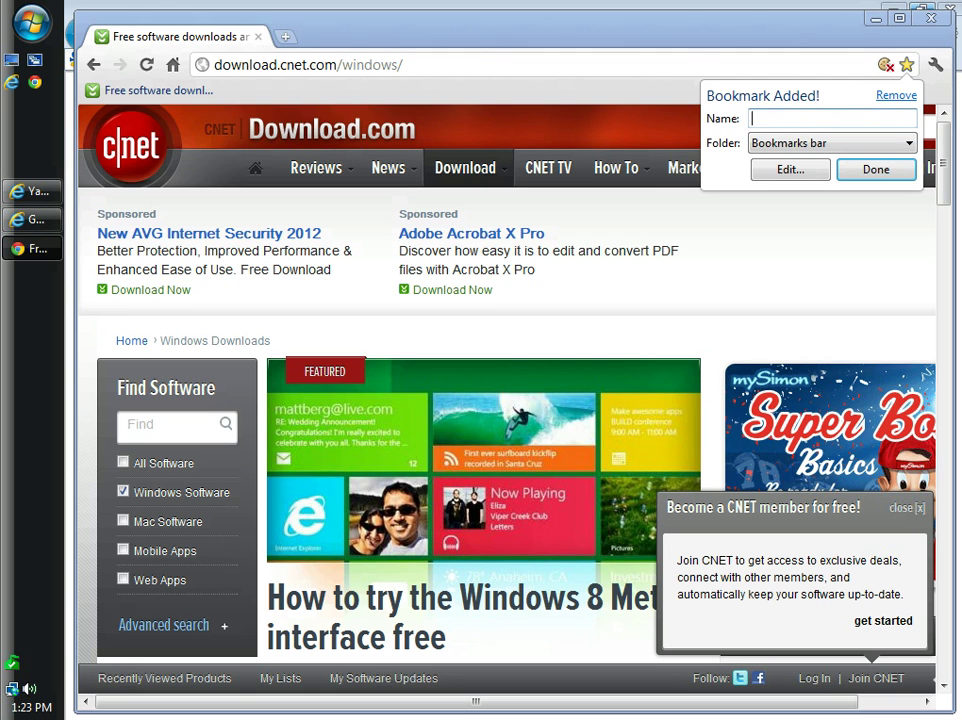
key("Return")
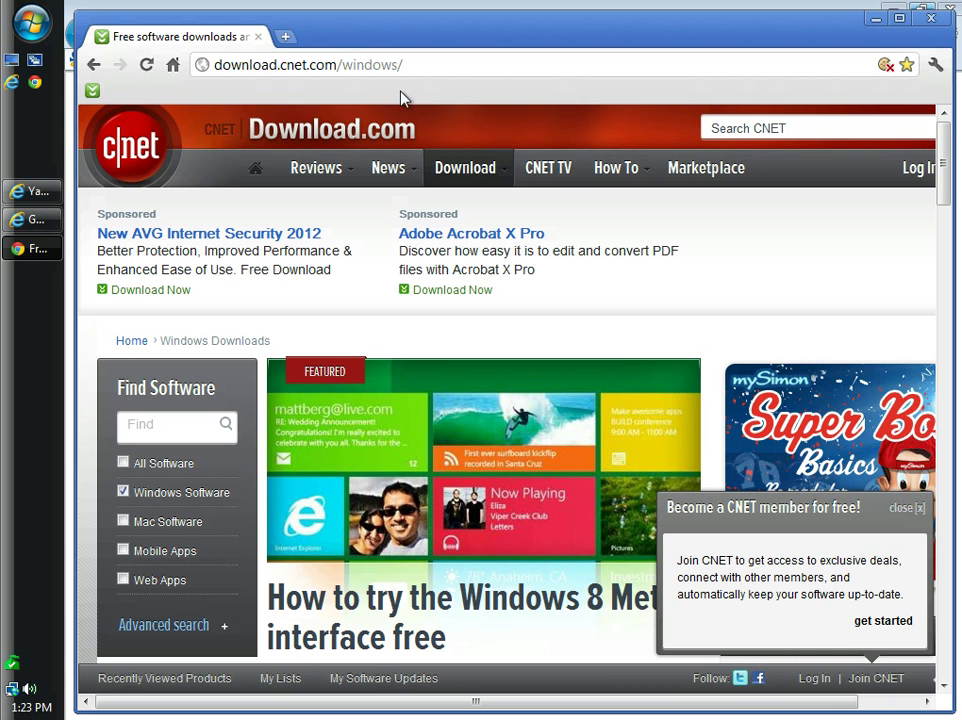
Close the Chrome window, leaving Internet Explorer on the thank-you page
left_click(932, 22)
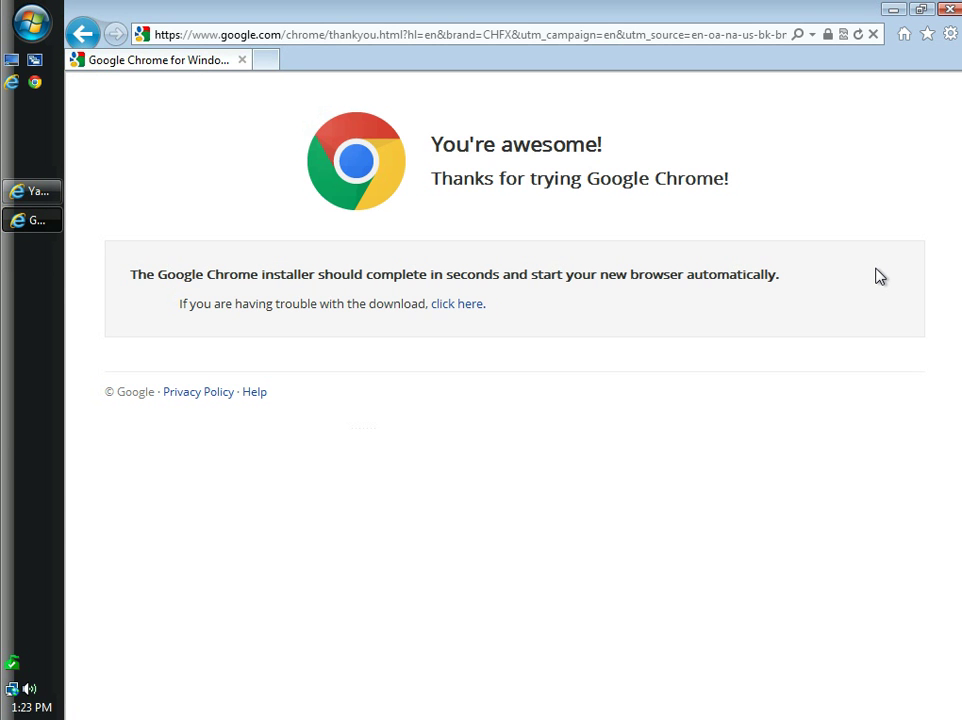